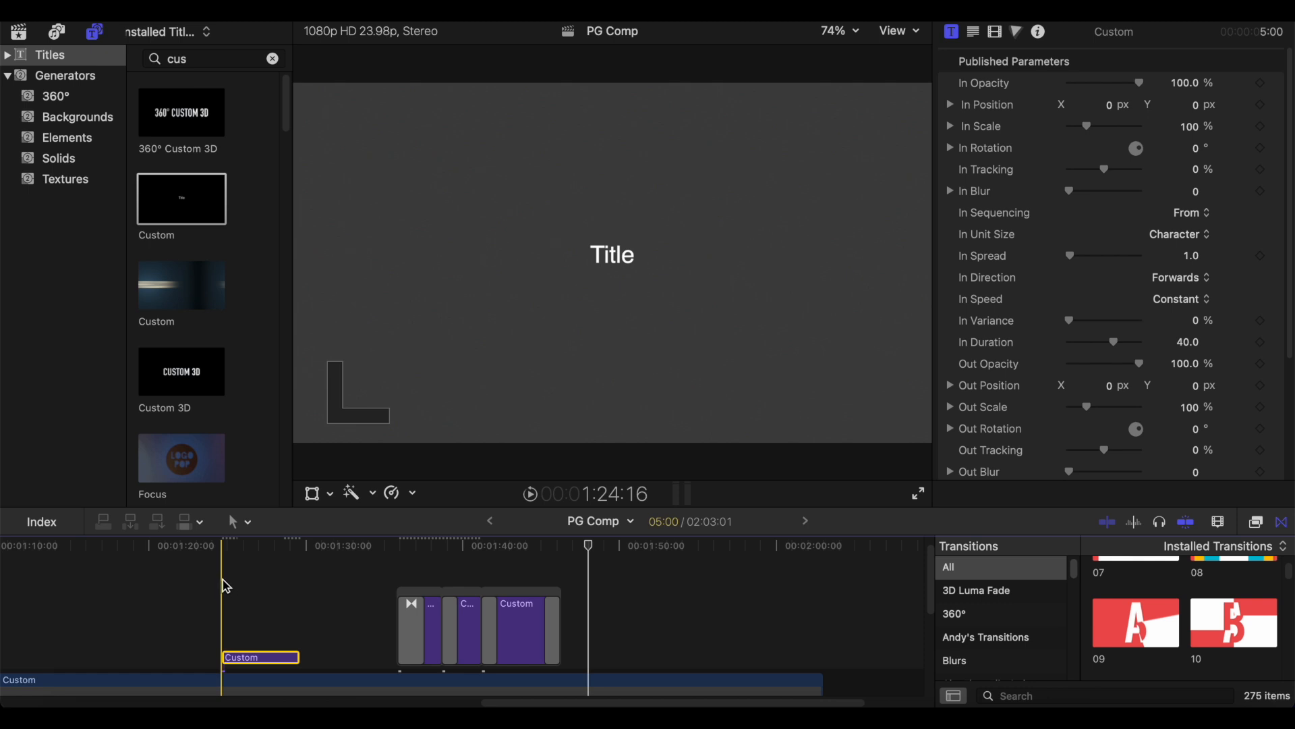
Step: Move the Custom title slightly earlier on the timeline, apply Cross Dissolve to both its ends, and preview the fade
left_click(201, 61)
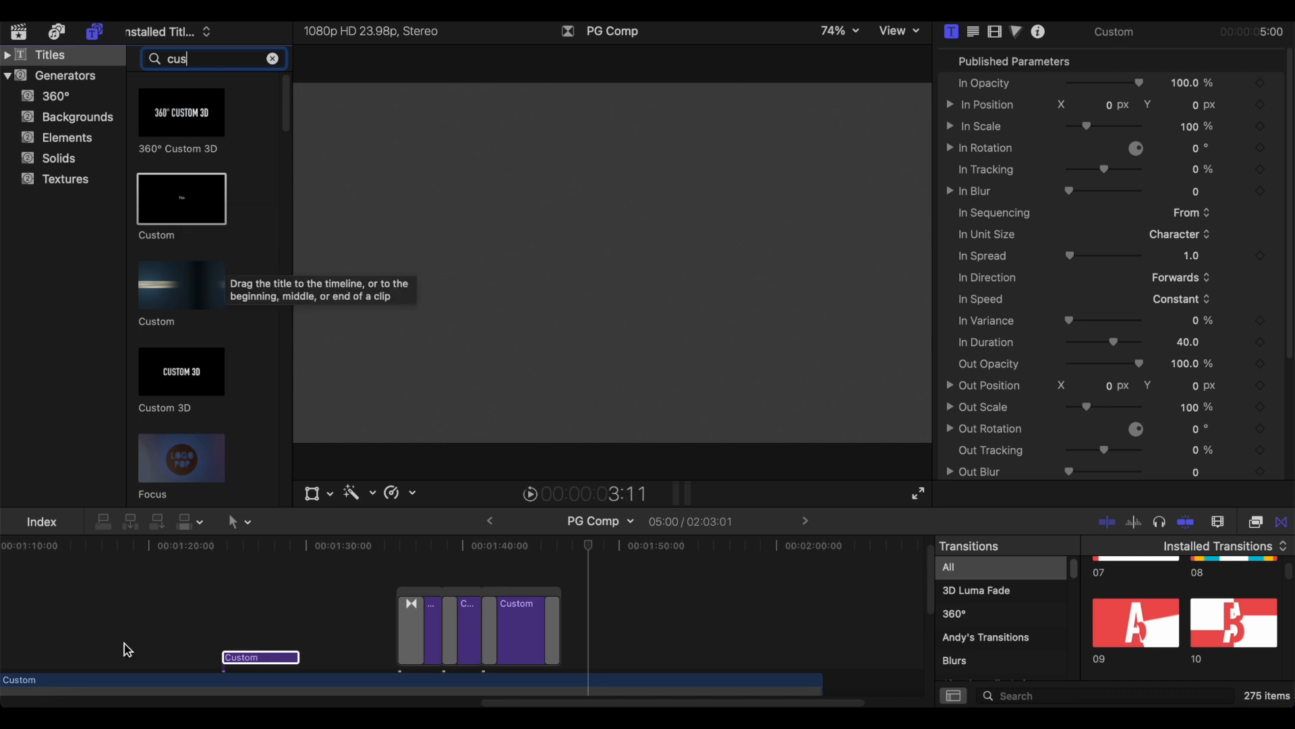
left_click_drag(257, 656, 247, 656)
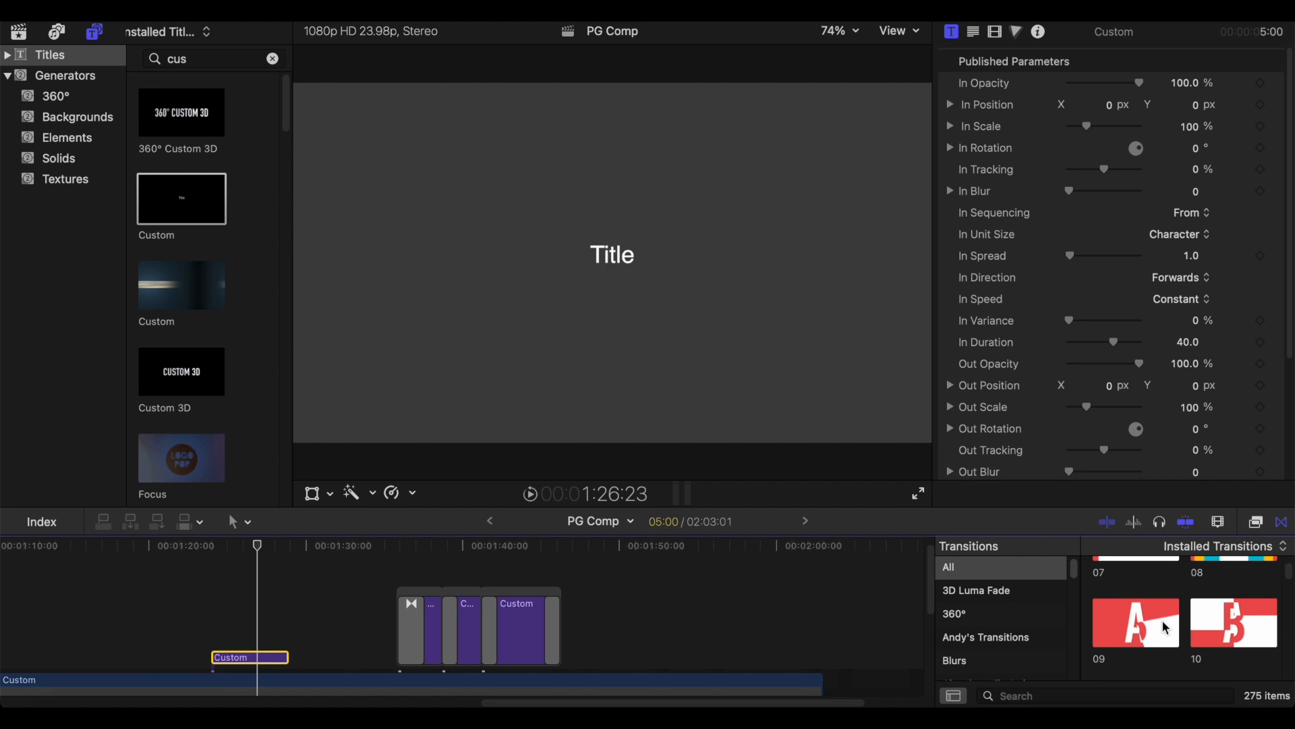
scroll(1164, 629, "up", 5)
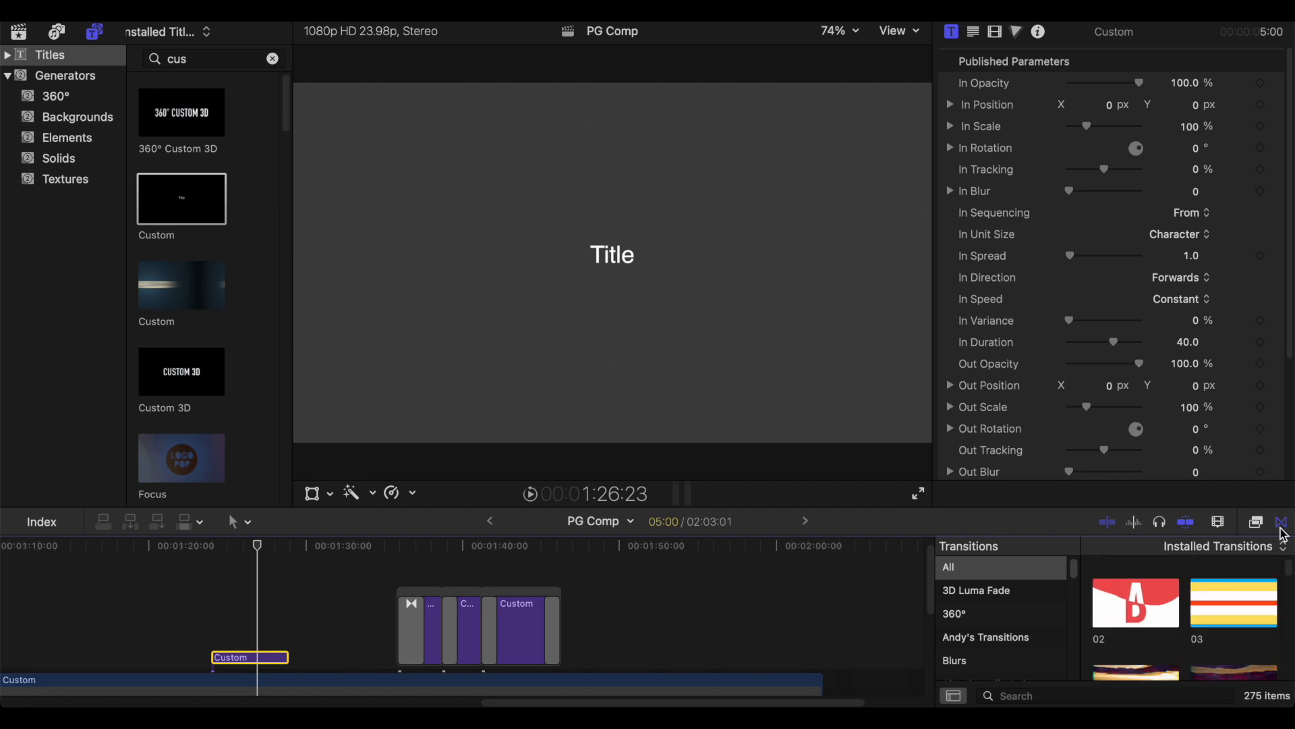
scroll(1151, 618, "up", 3)
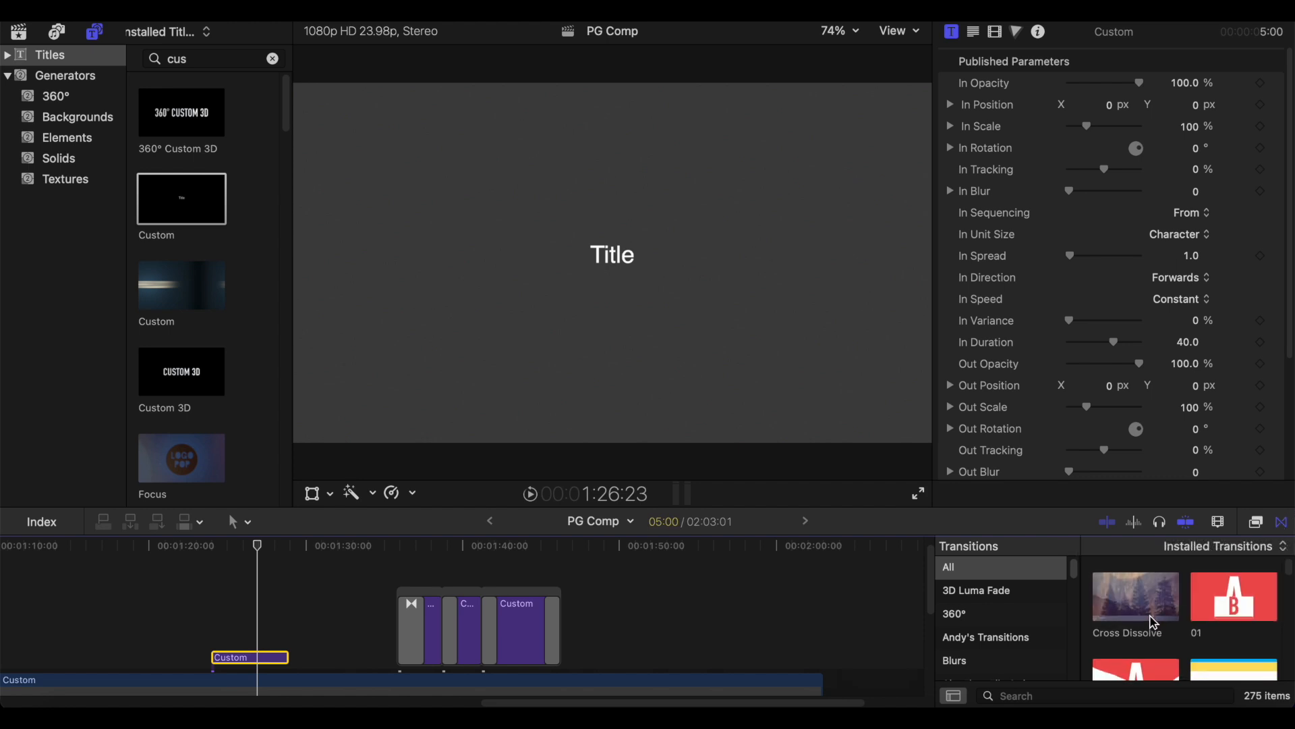
left_click_drag(1154, 621, 251, 663)
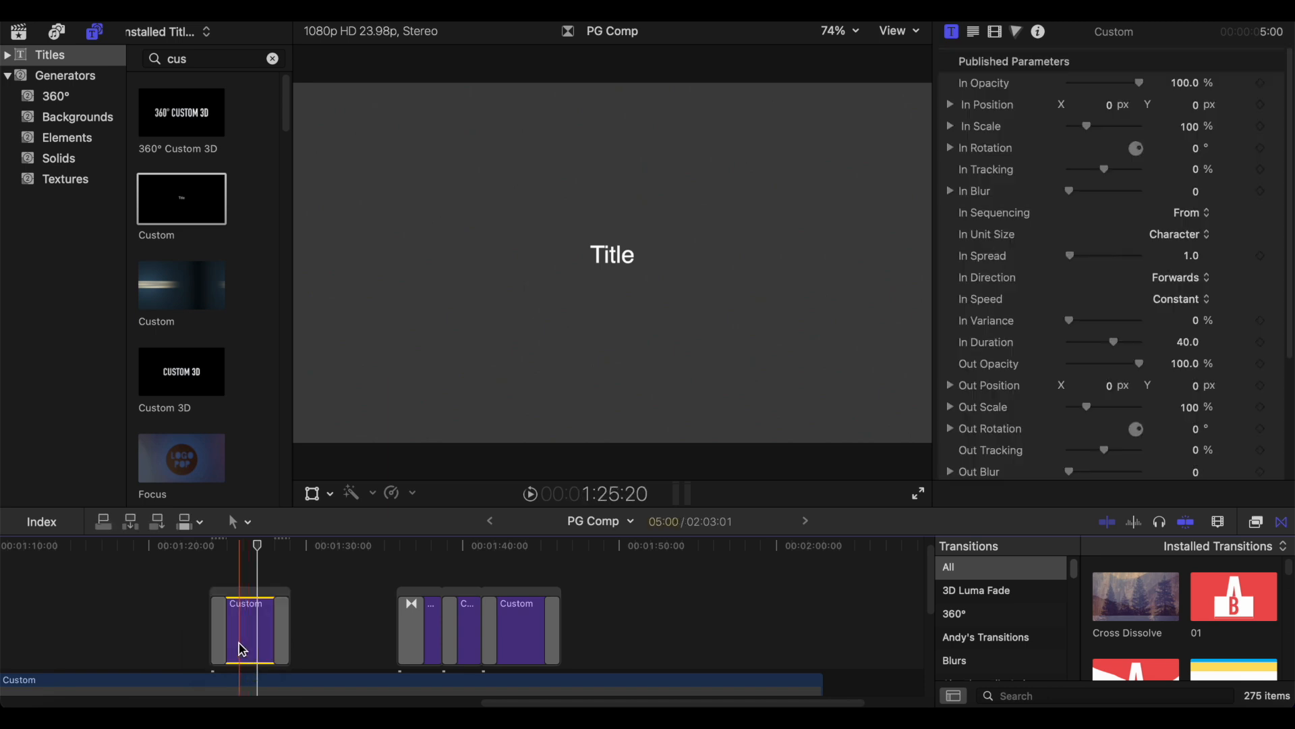
key("super+equal")
key("super+equal")
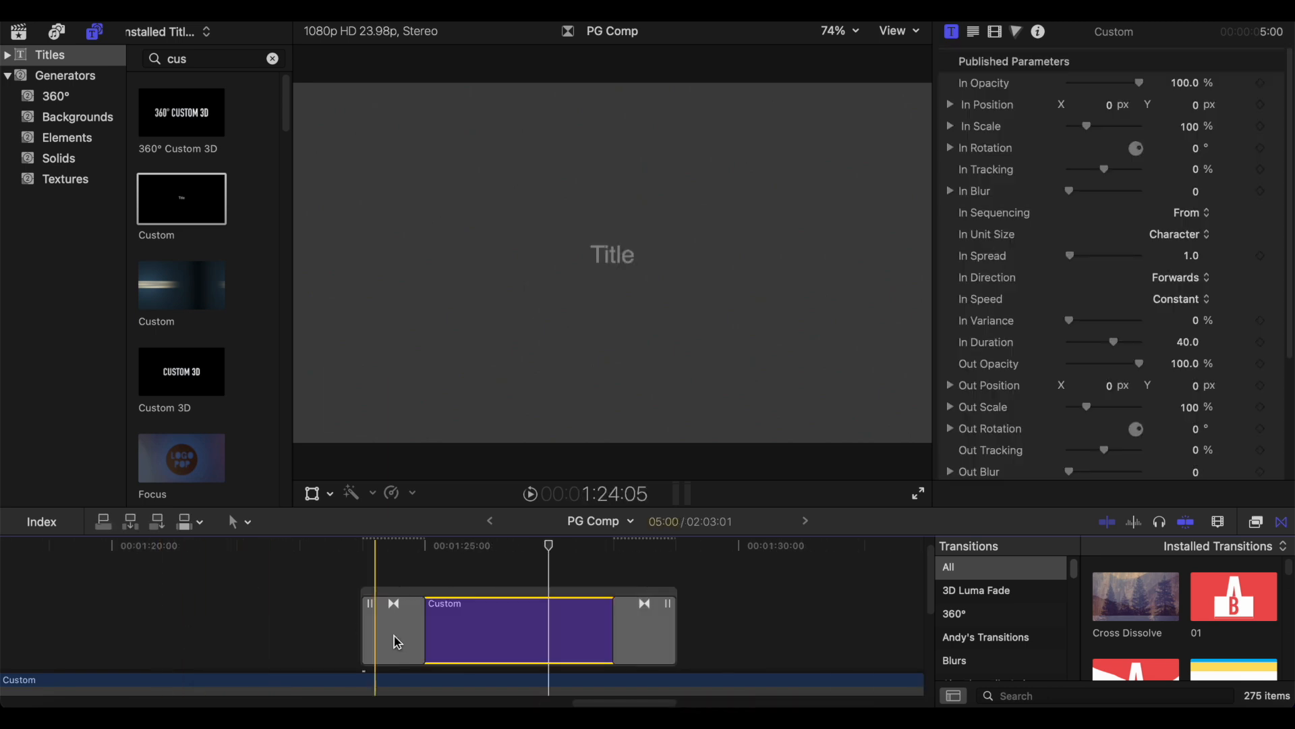
key("space")
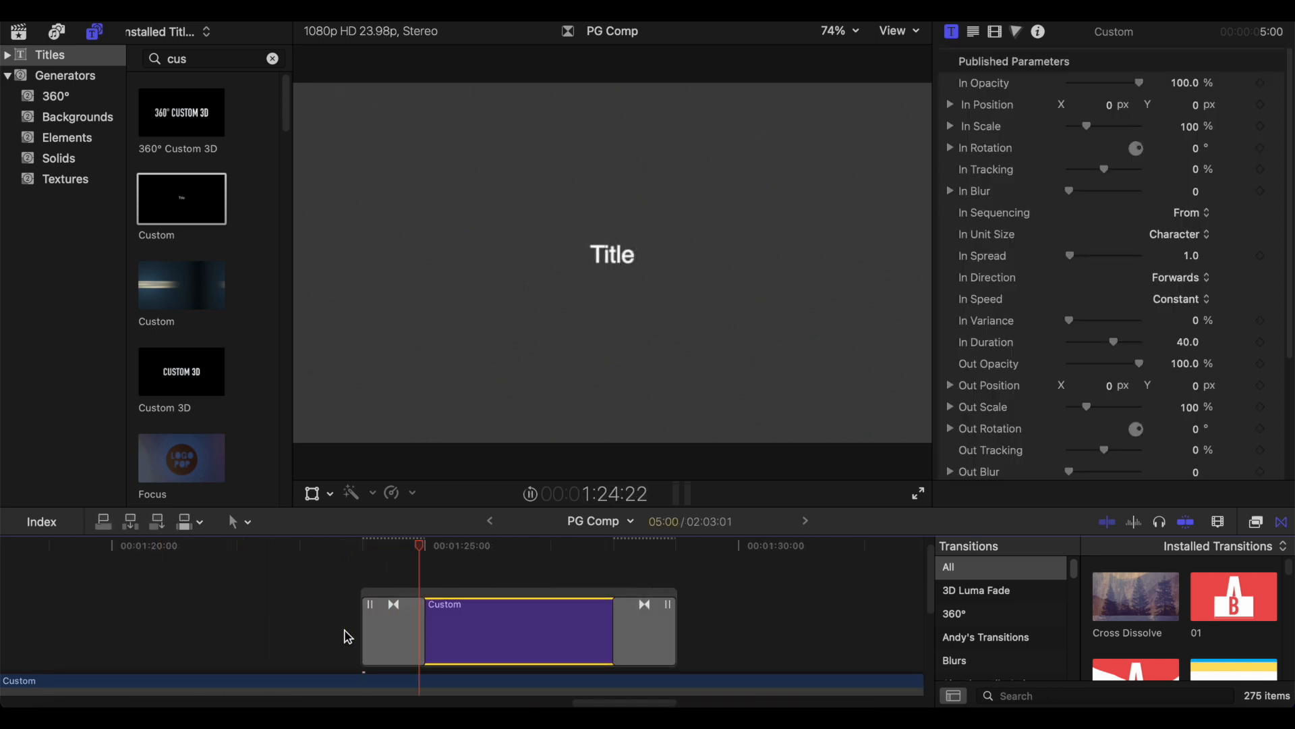
Step: Try the title's opening Cross Dissolve at a duration of 3:13 and at 10 frames, previewing each
left_click_drag(426, 638, 581, 636)
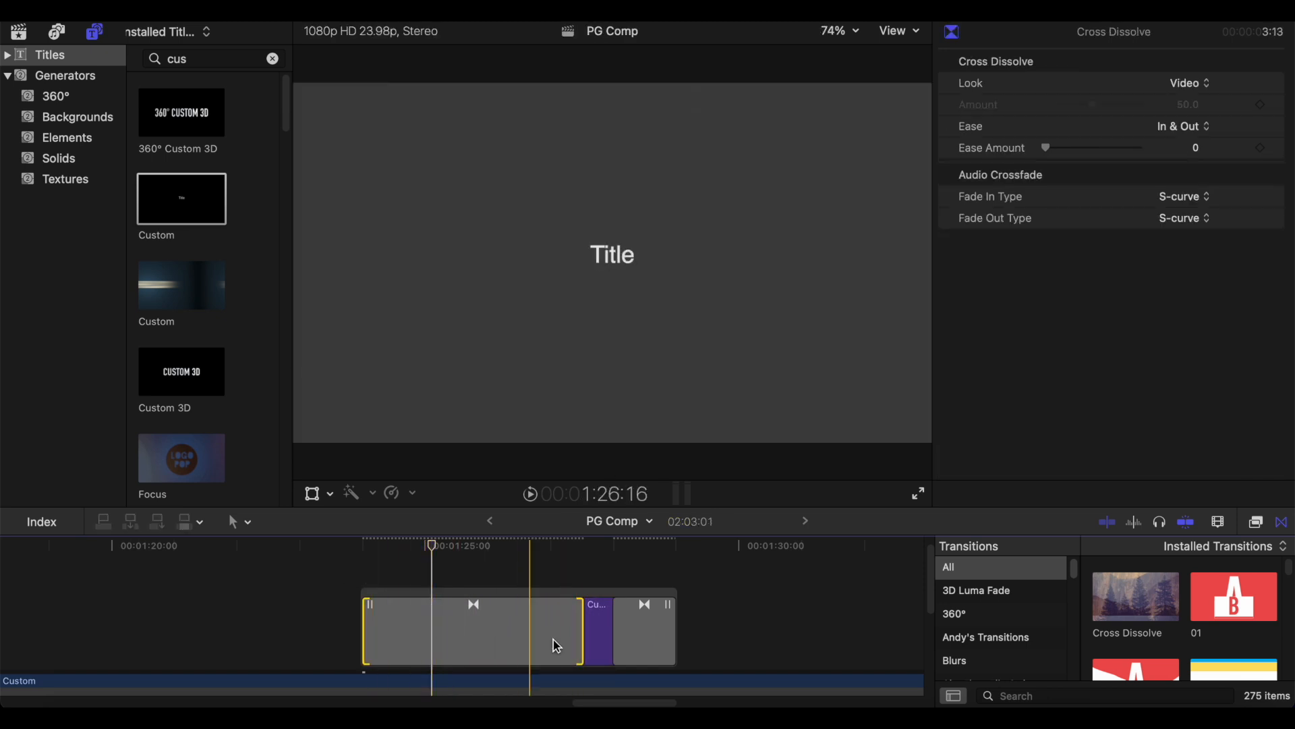
key("space")
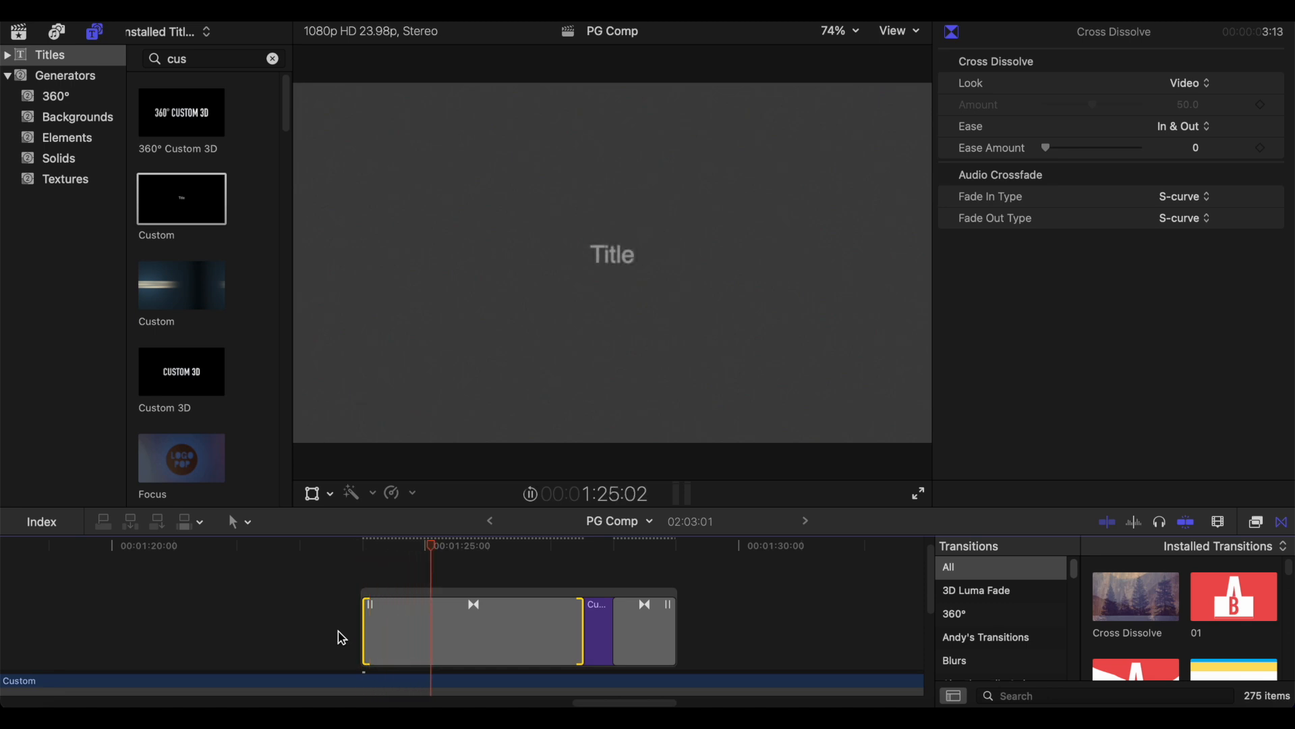
left_click_drag(582, 635, 382, 635)
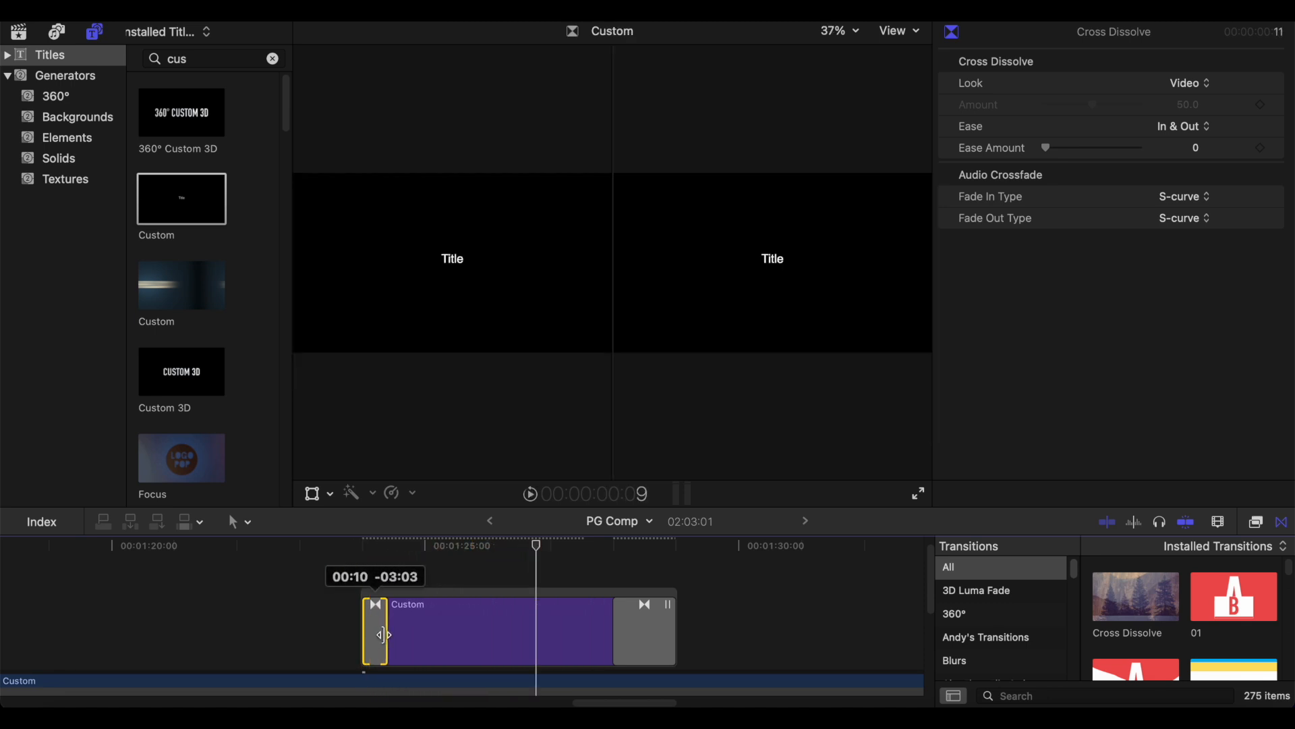
key("space")
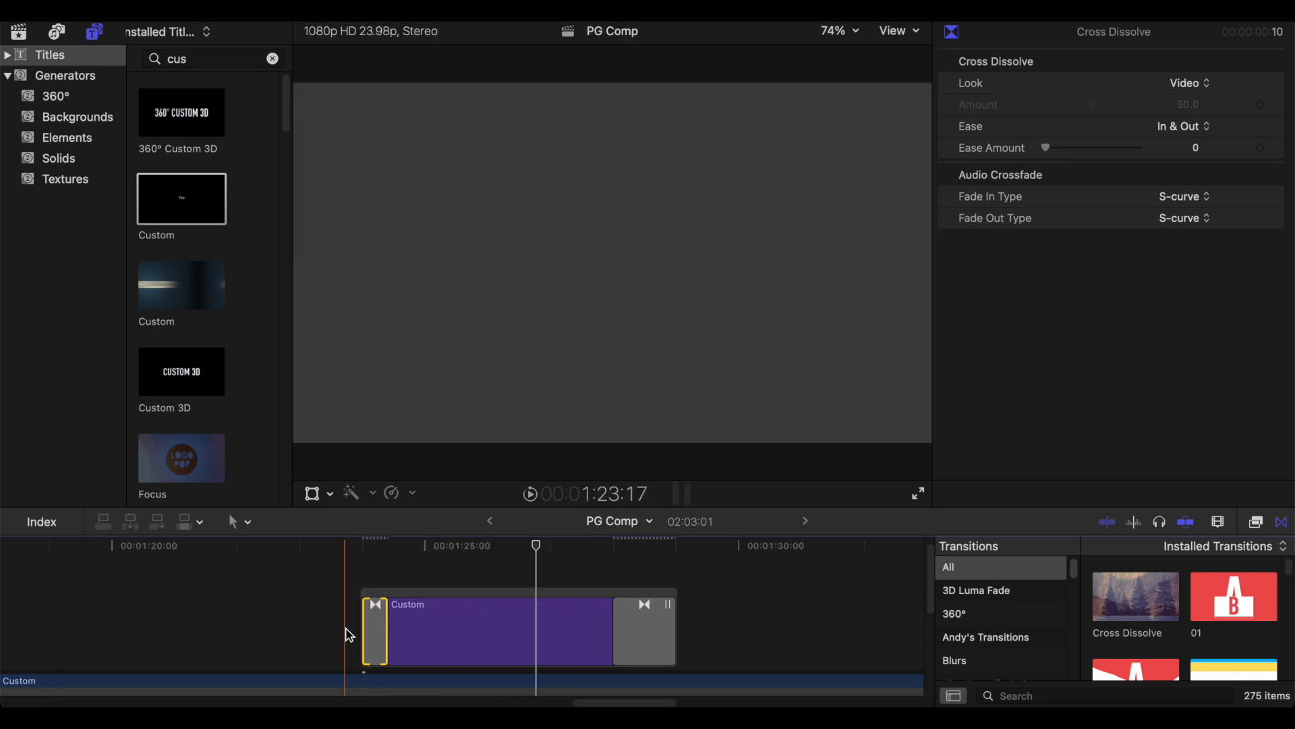
key("space")
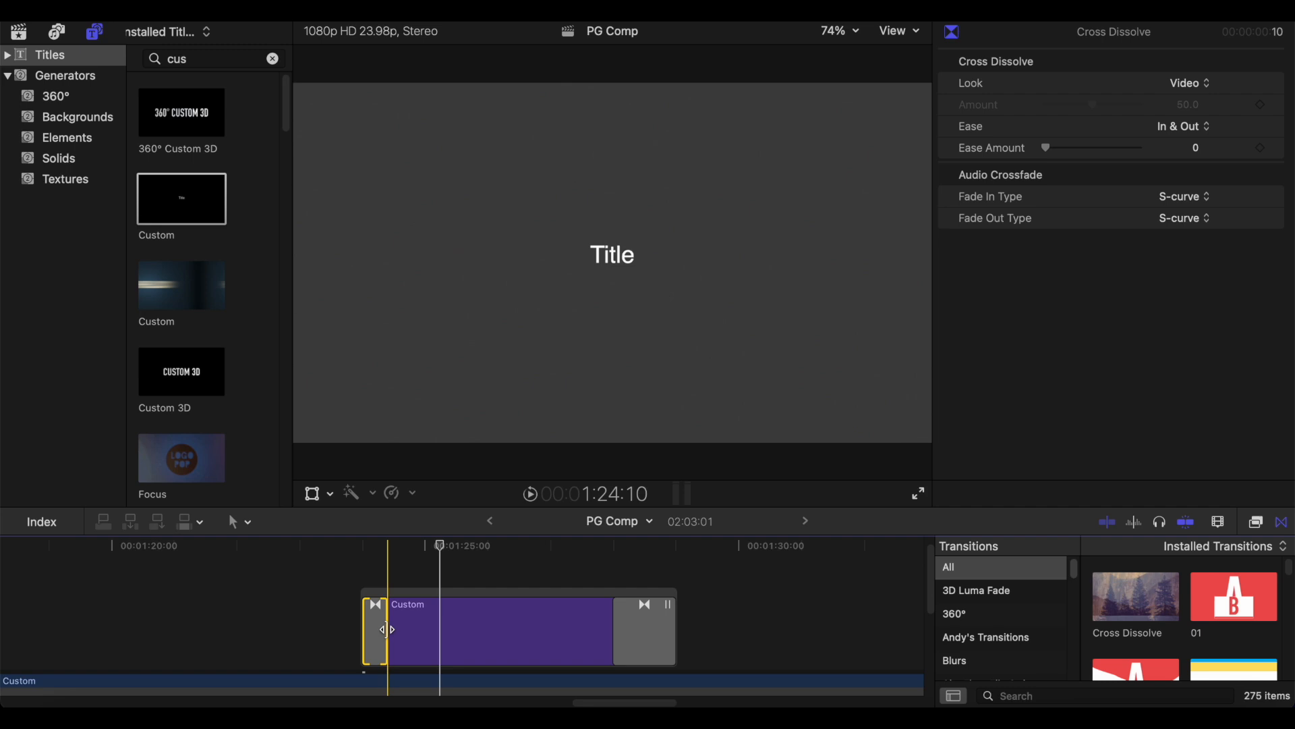
Step: Delete the Cross Dissolve at the start of the title clip
left_click(373, 631)
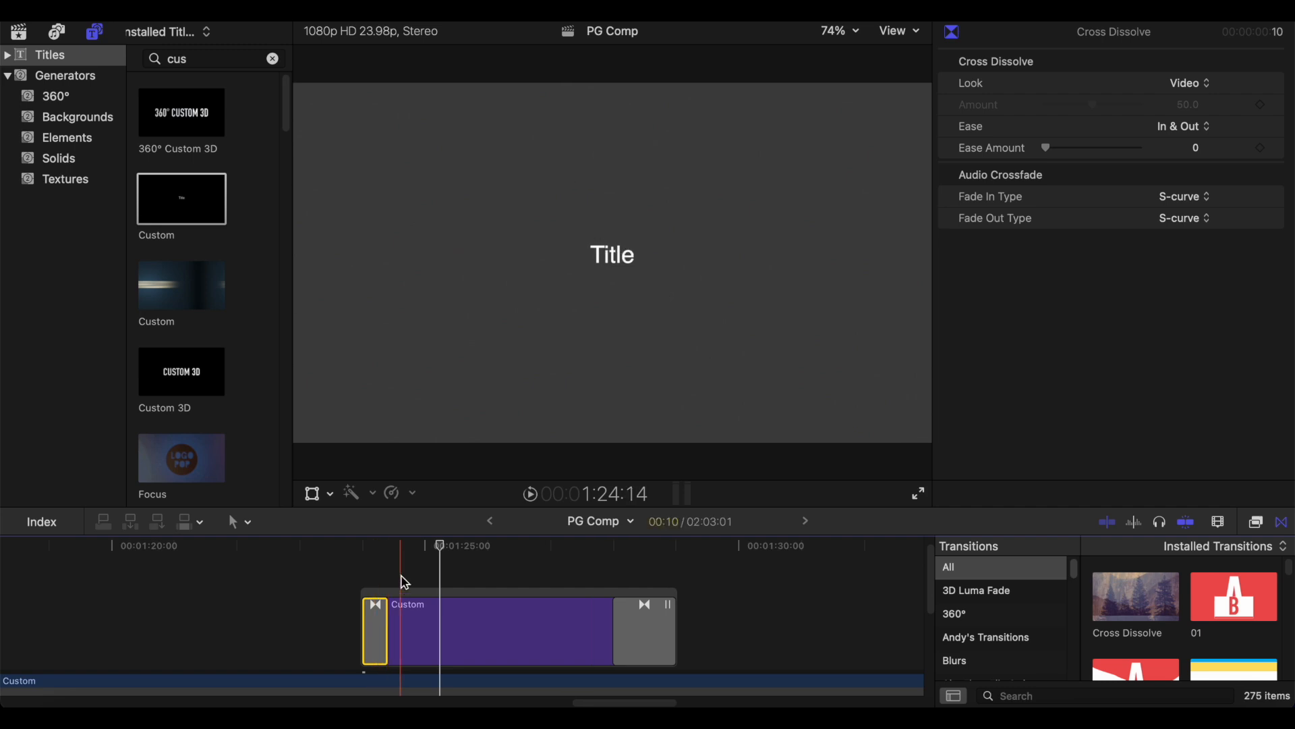
left_click(404, 580)
Step: Set the title's In Opacity to 0% and preview its opening animation
left_click(398, 641)
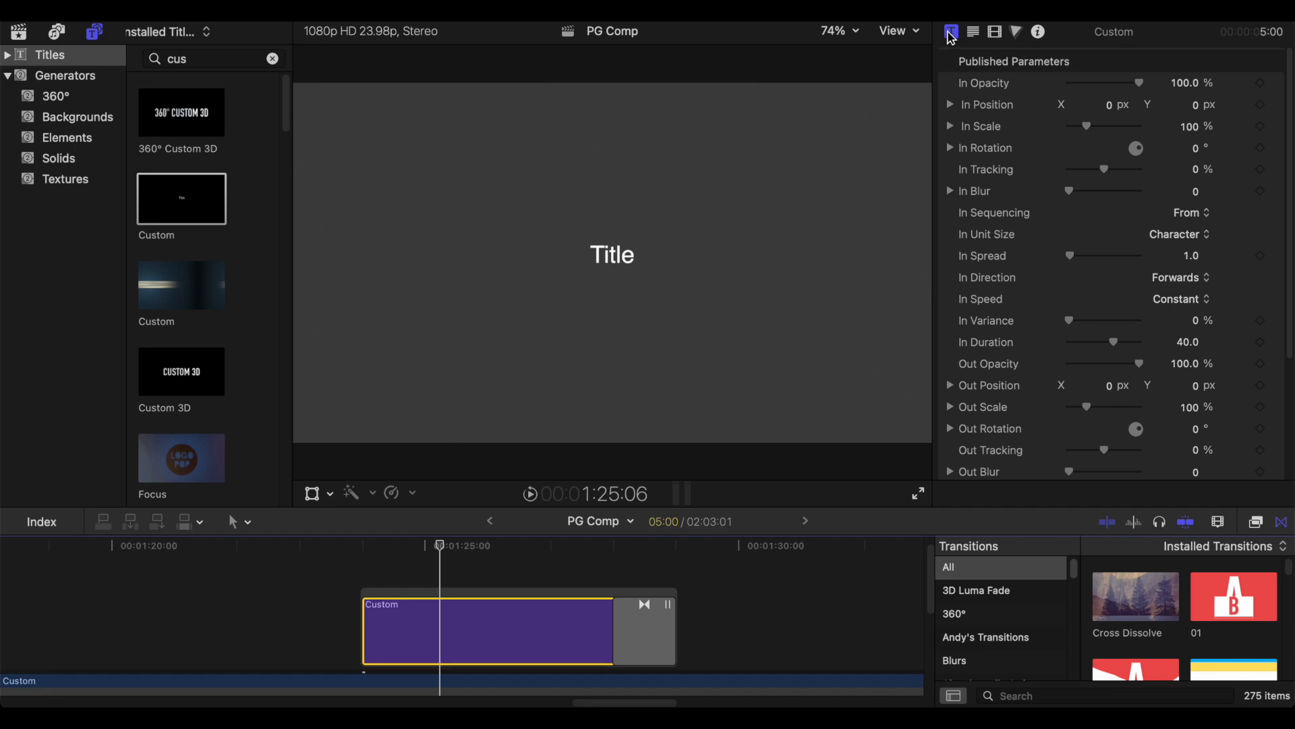
left_click_drag(1140, 92, 1061, 92)
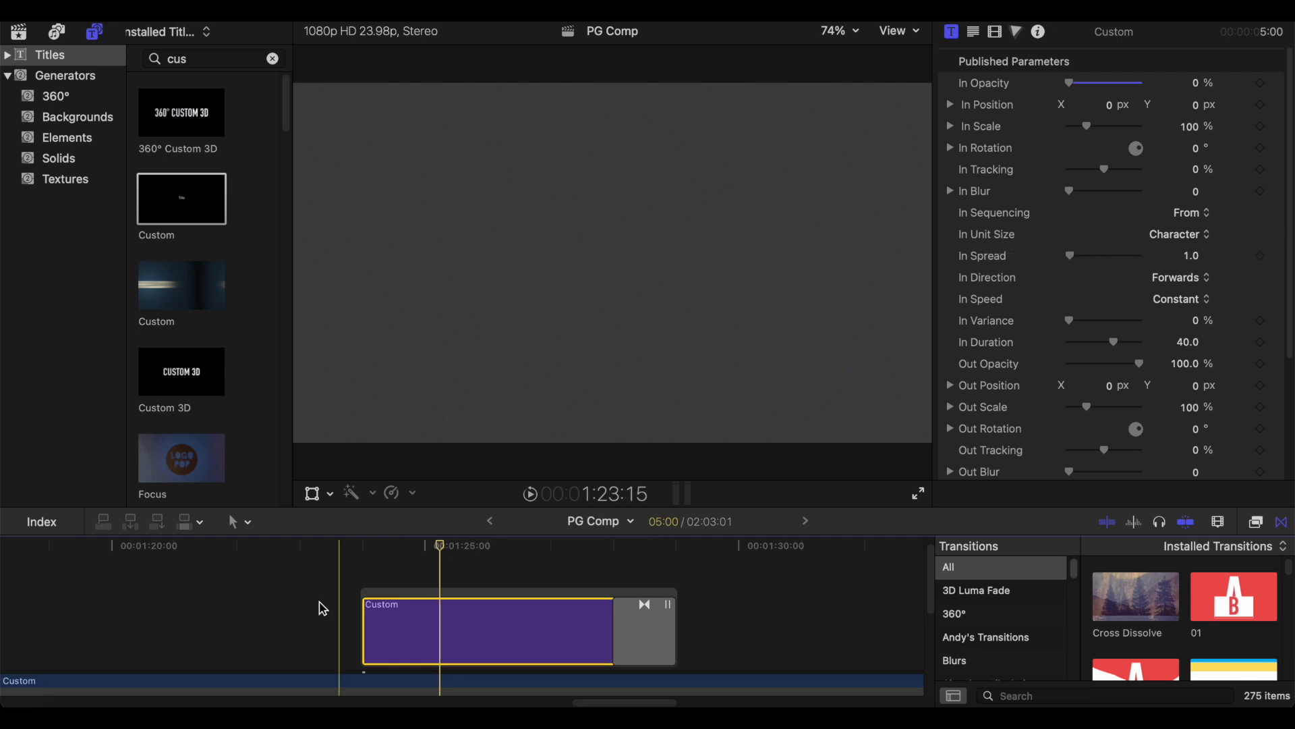
key("space")
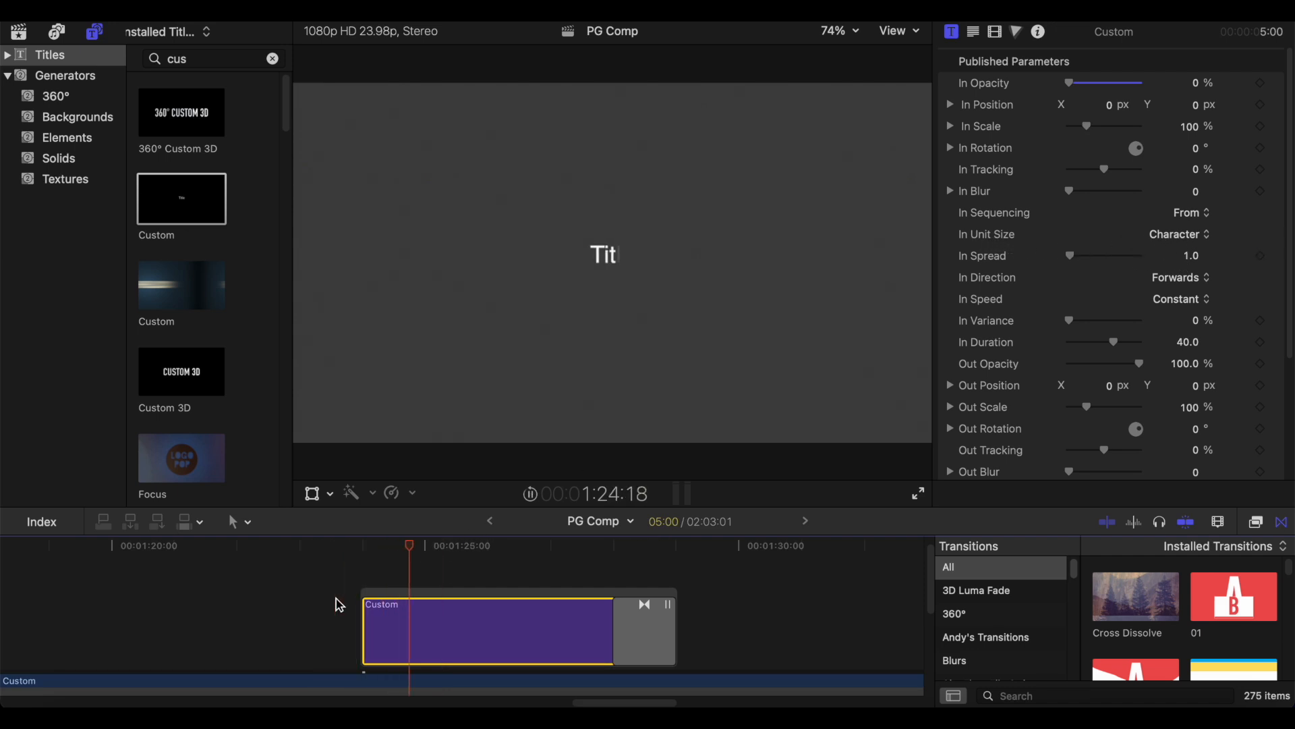
key("space")
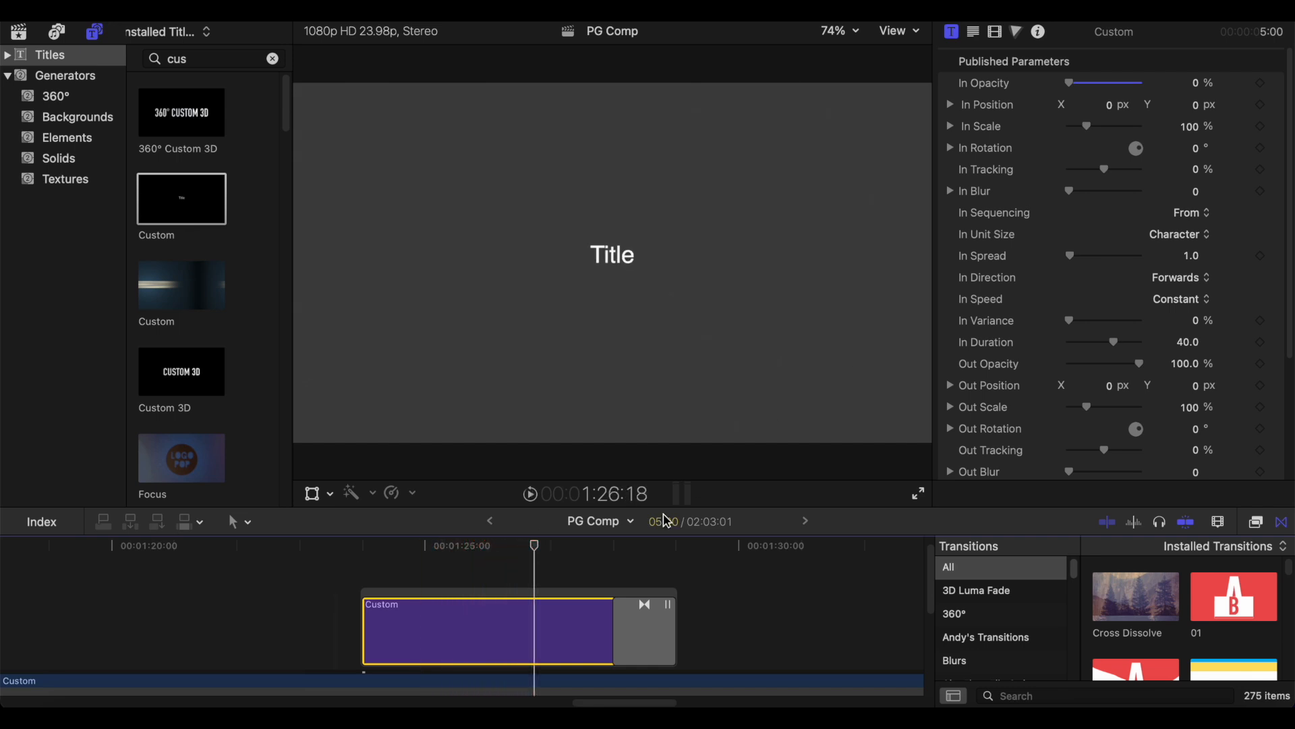
Step: Replace the title's text with "TEXT EDITING"
left_click(973, 33)
left_click_drag(1006, 124, 910, 123)
type("T")
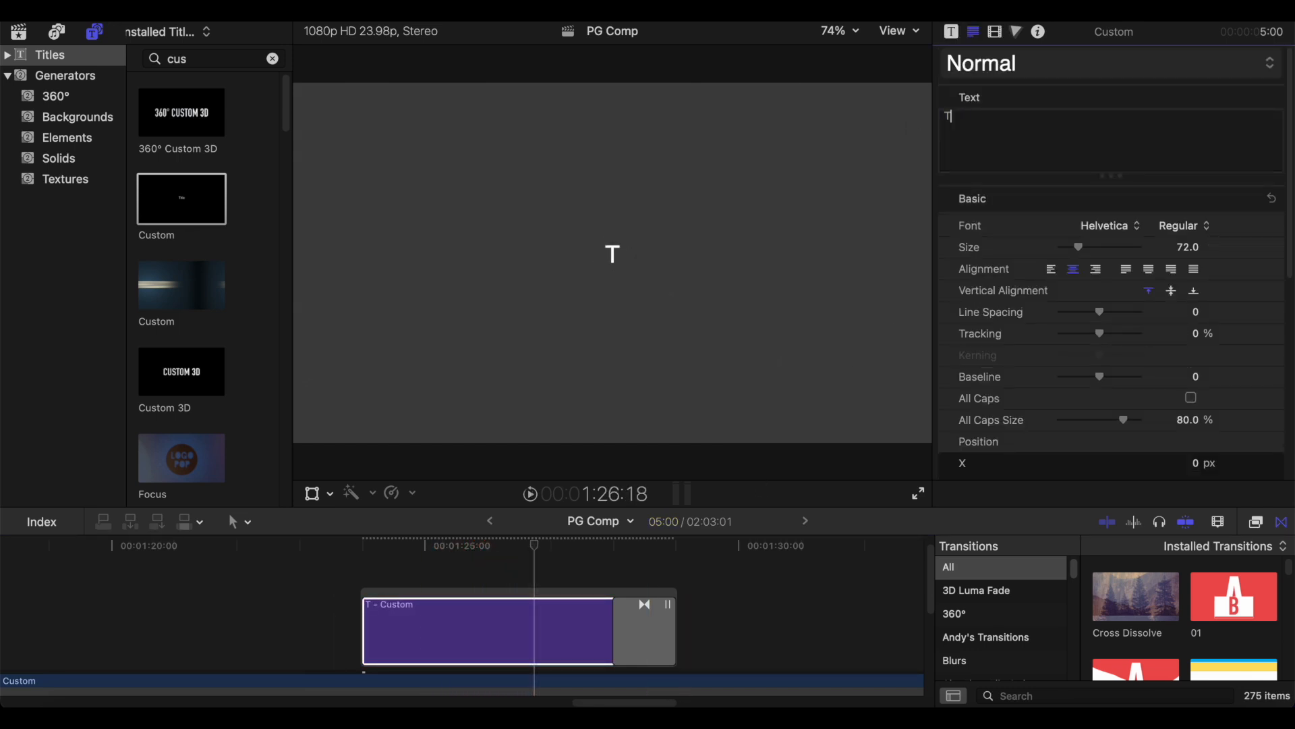
type("EXT EDITING")
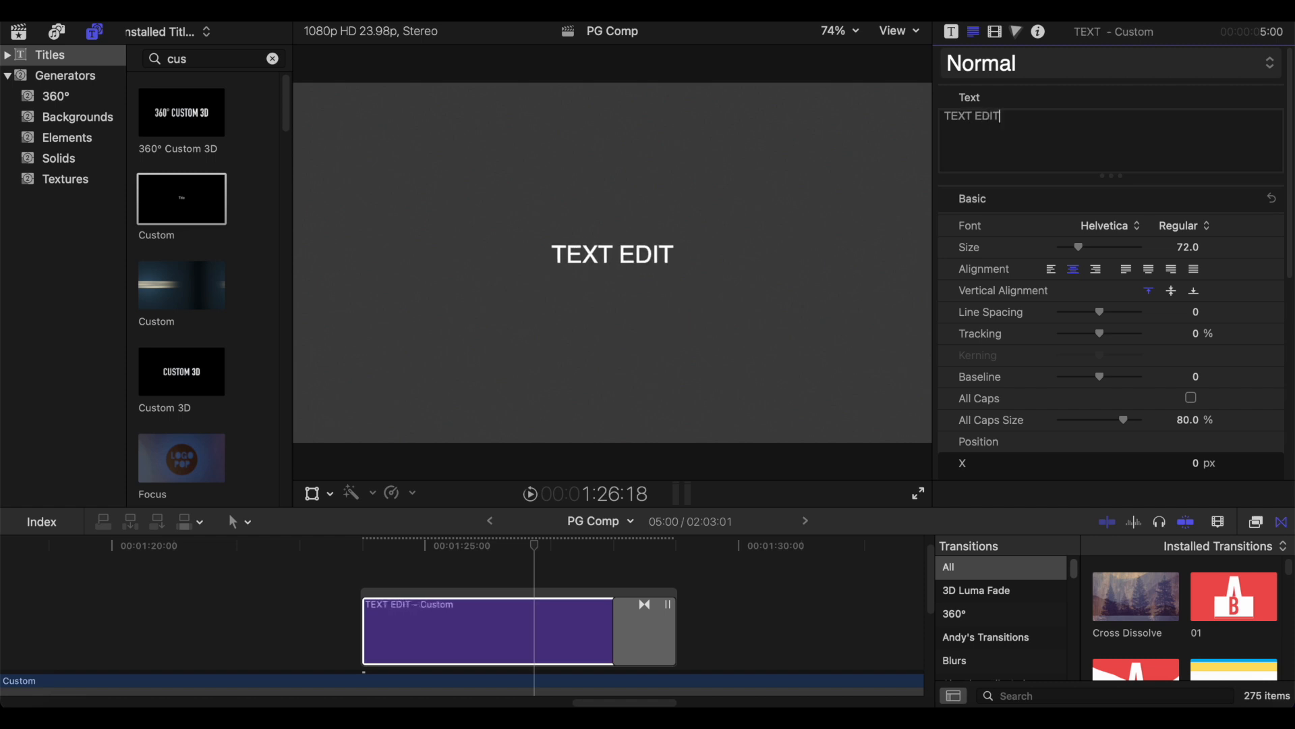
Step: Set the title's font to Impact and play back the text animation
left_click(1091, 230)
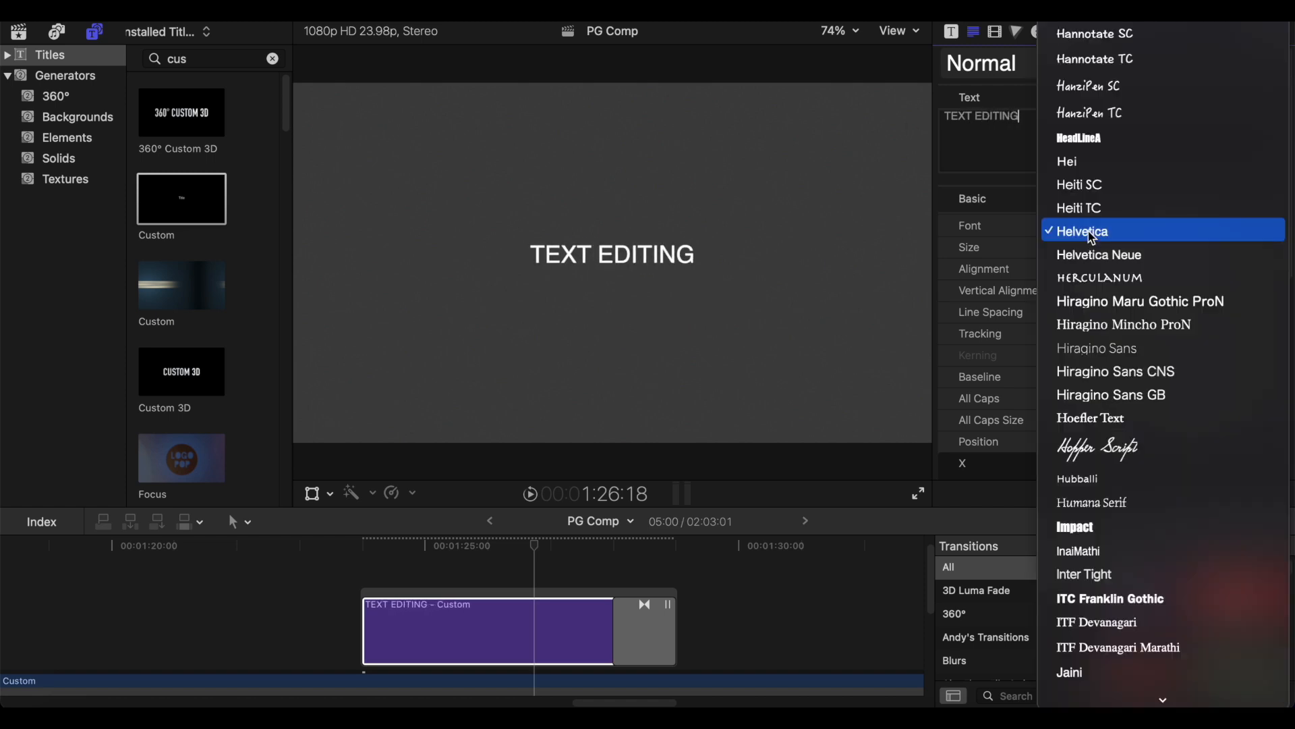
left_click(1077, 529)
key("space")
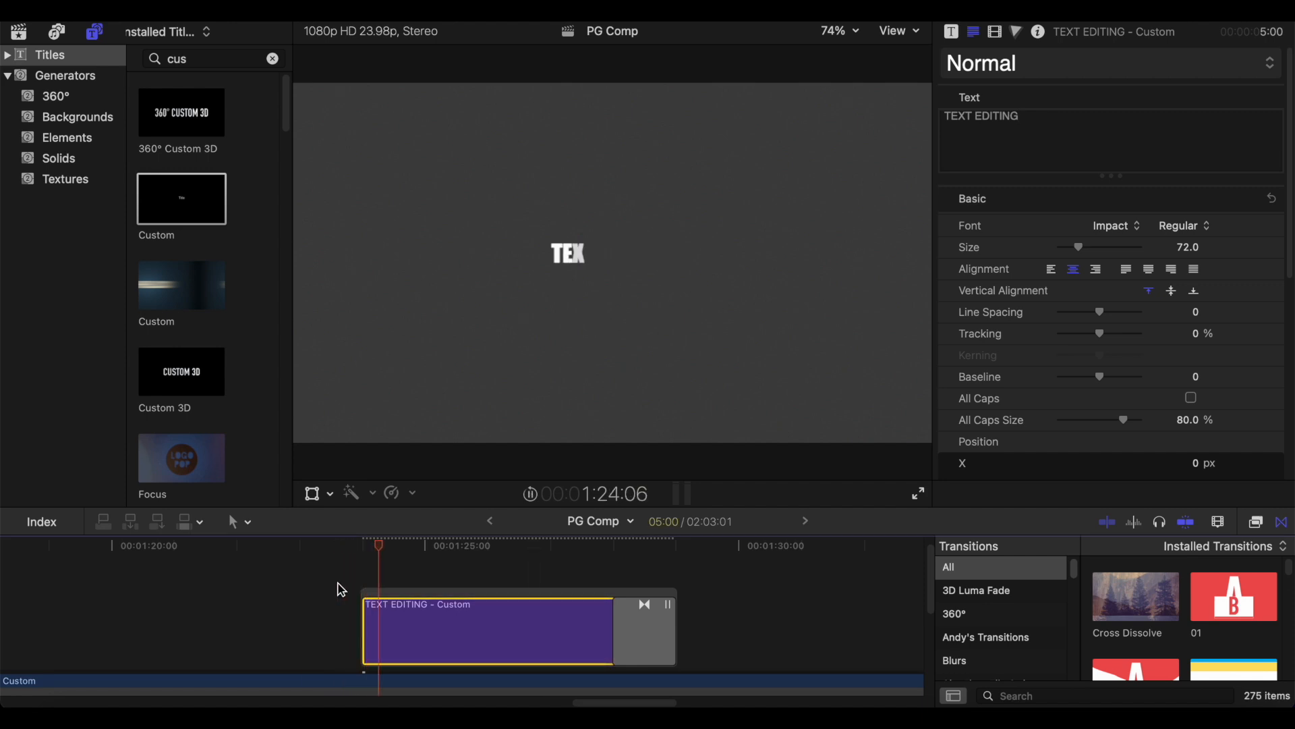
key("space")
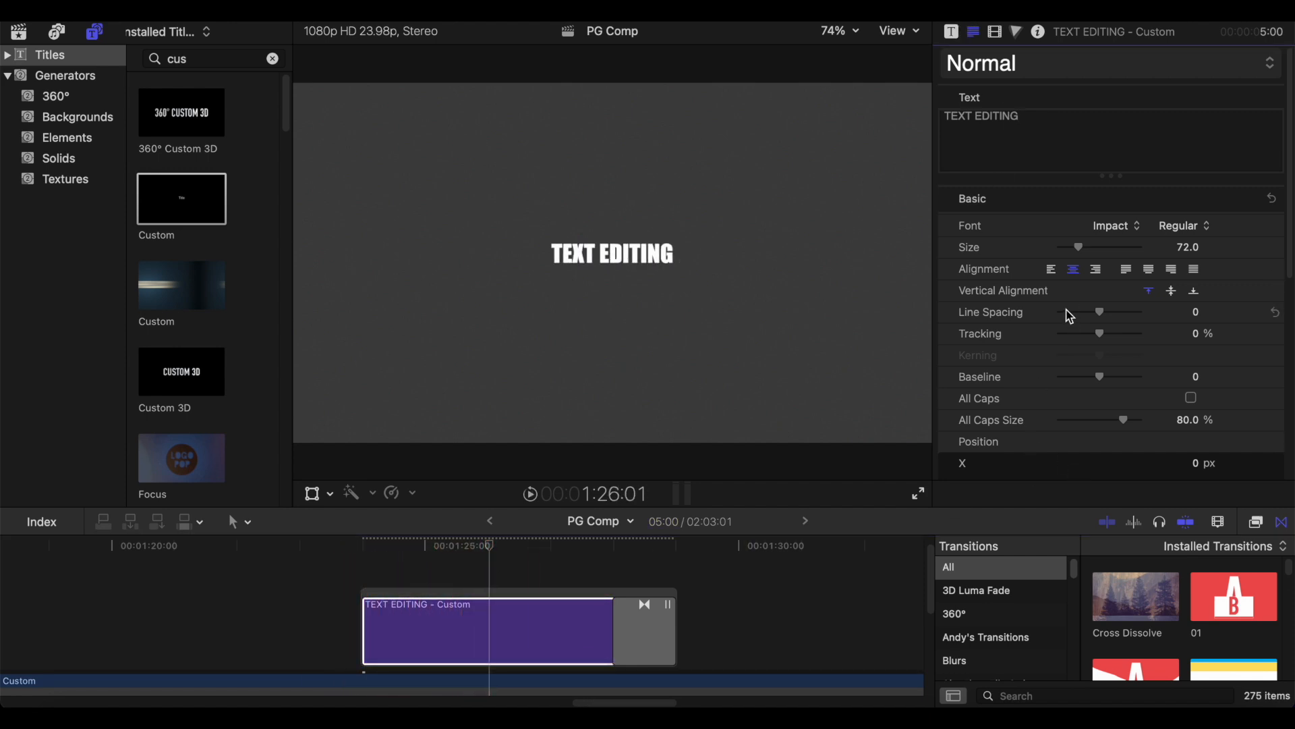
Step: Set the title's In Unit Size to All in the published parameters and preview the fade-in
left_click(952, 32)
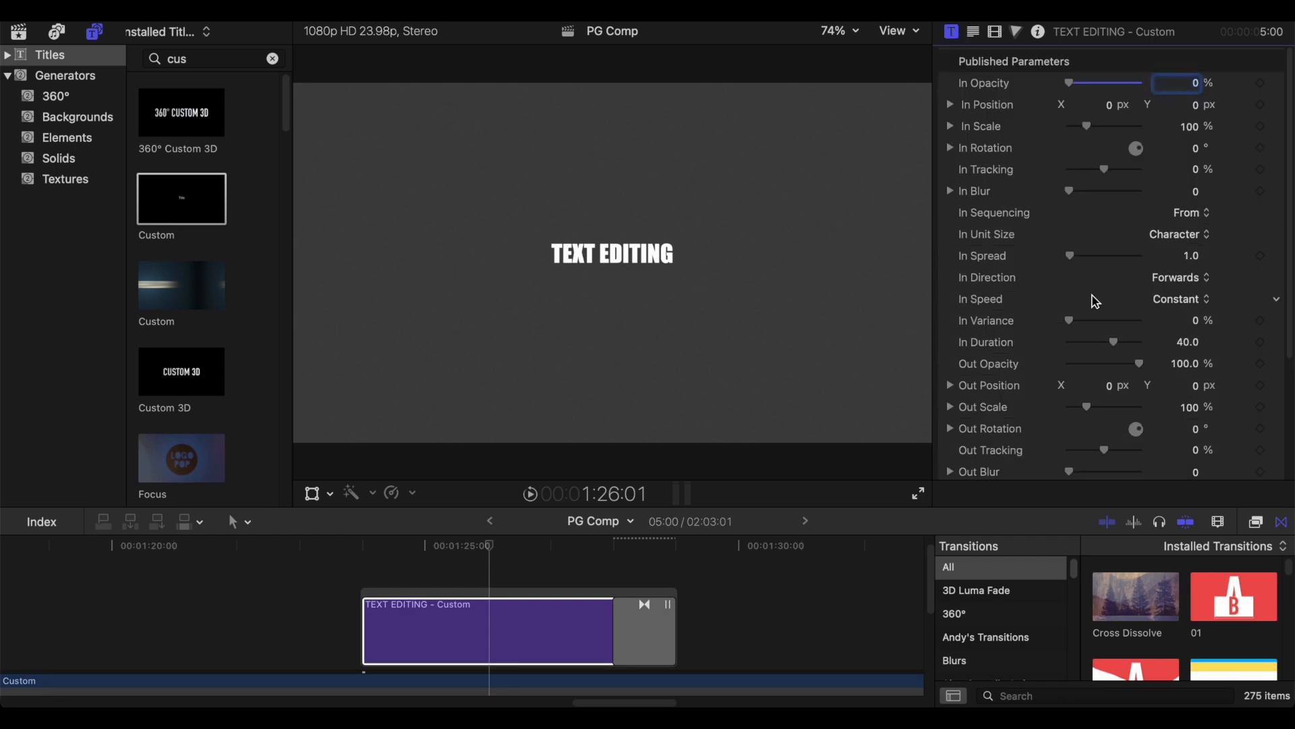
left_click(1166, 243)
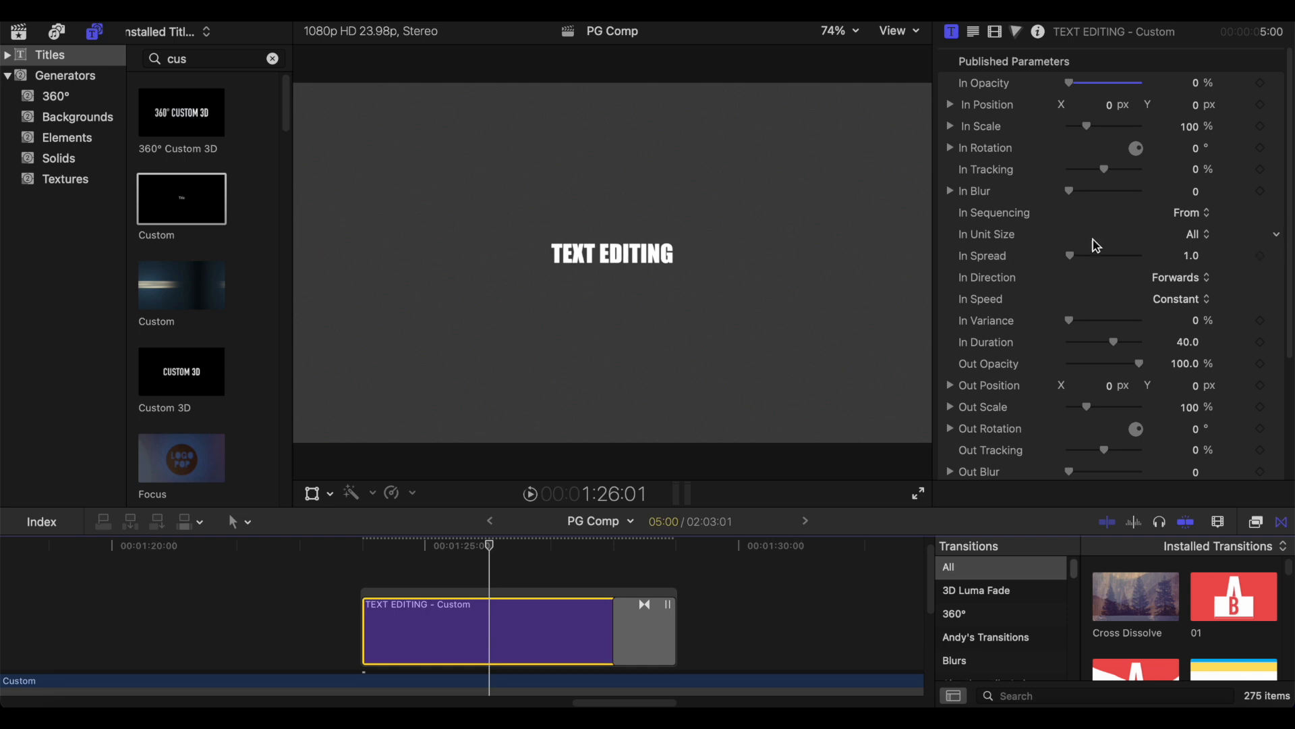
key("space")
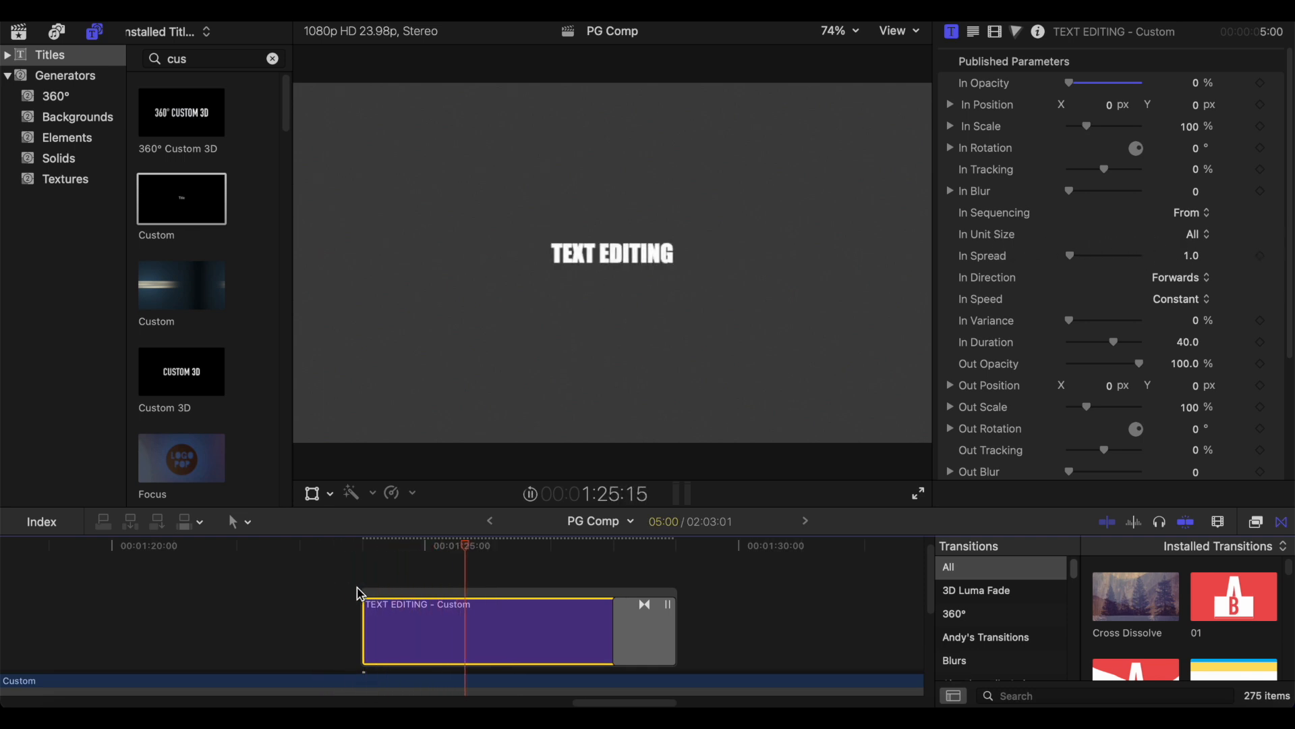
key("space")
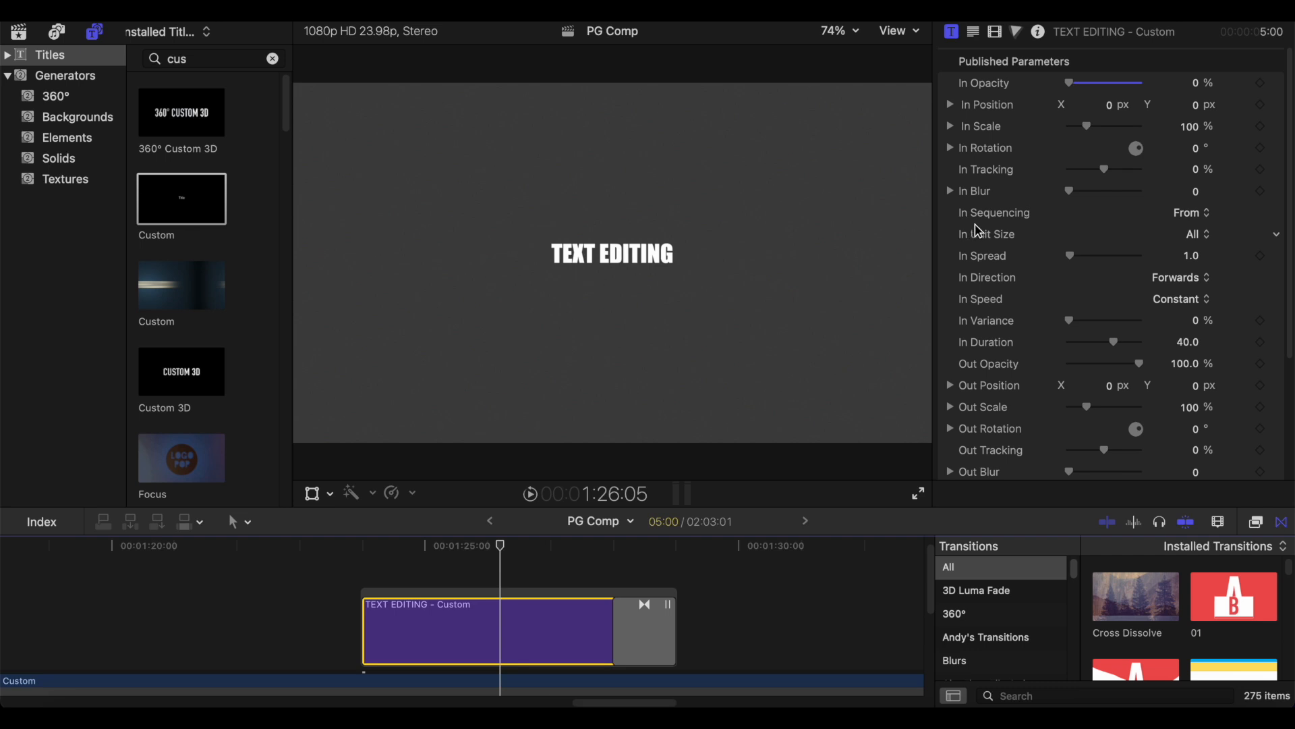
Step: Try the Through option for In Sequencing, preview the title, and restore the setting to From
left_click(1188, 214)
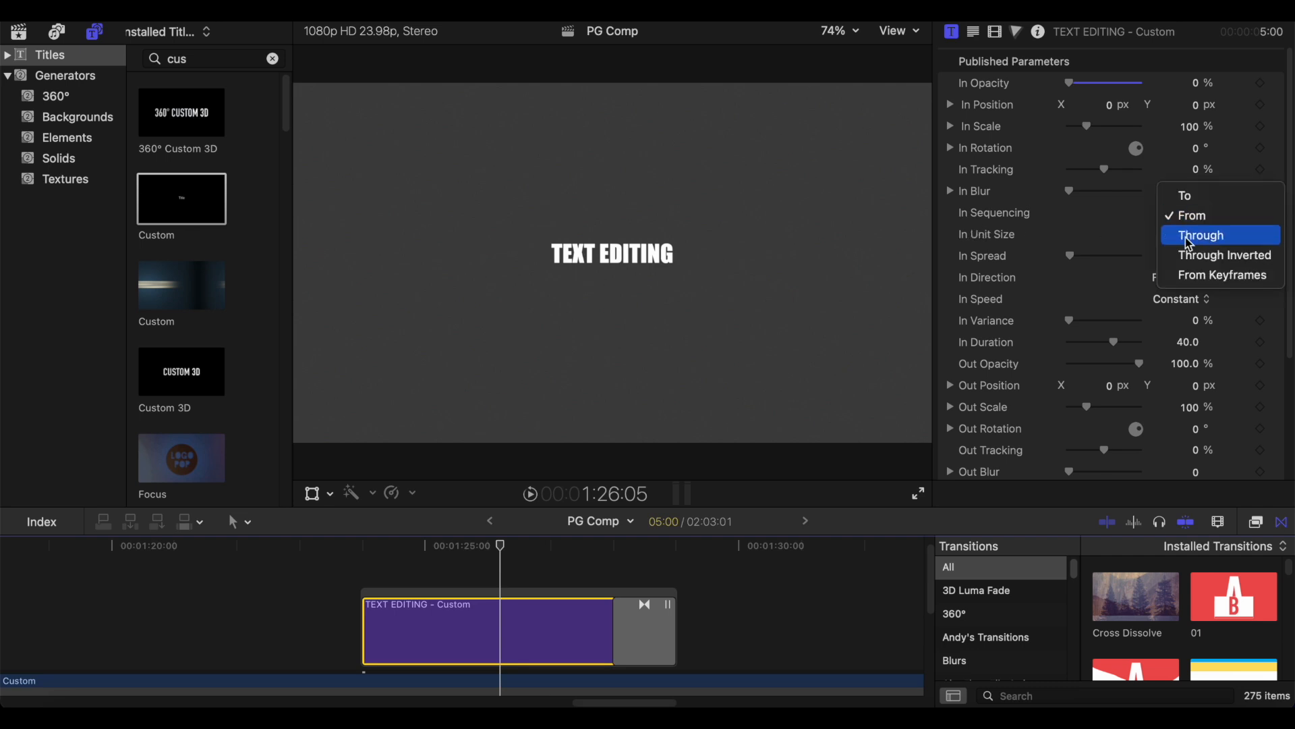
left_click(1191, 243)
left_click(324, 599)
key("space")
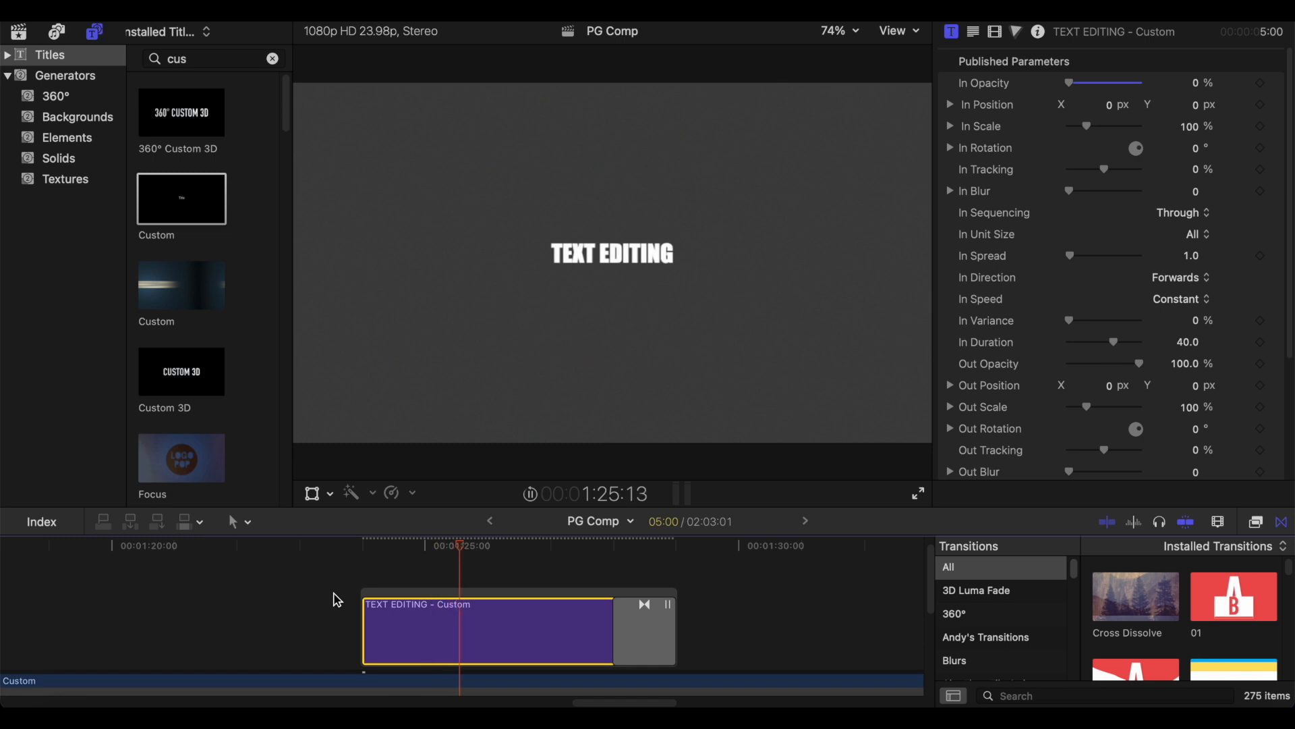
key("space")
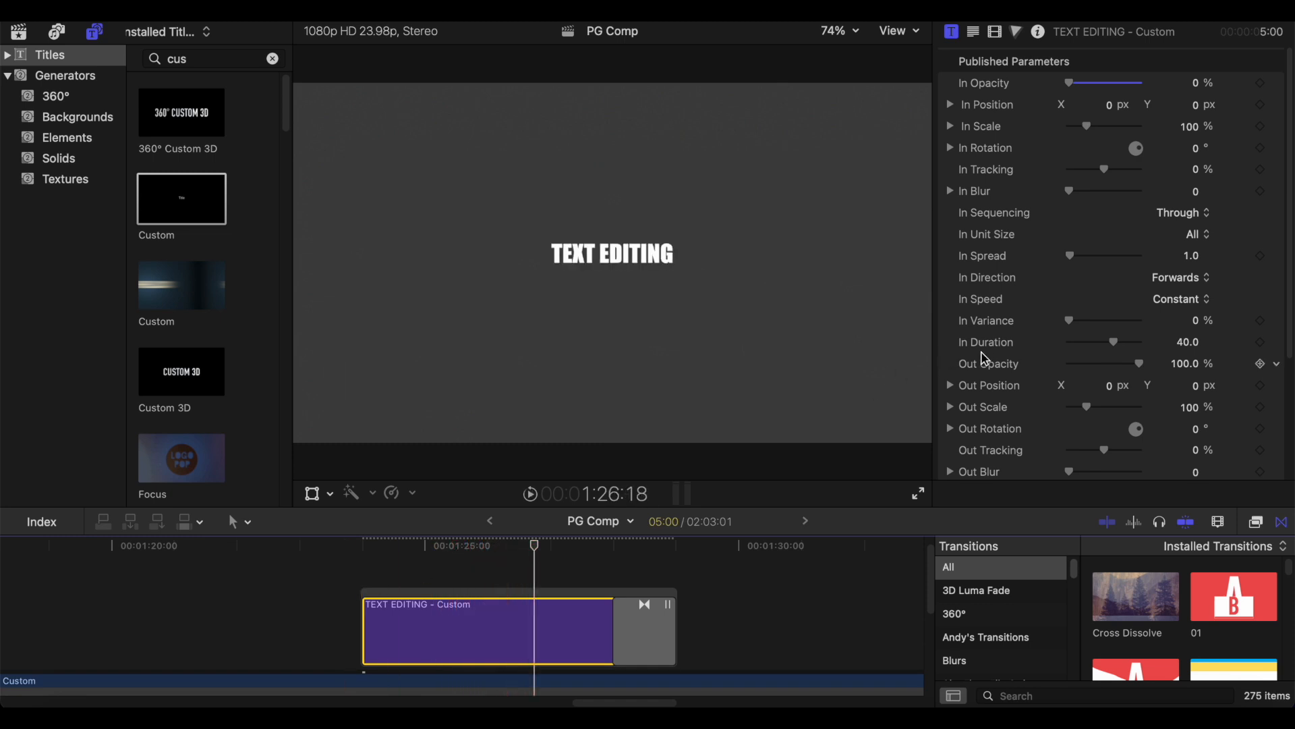
left_click(1186, 212)
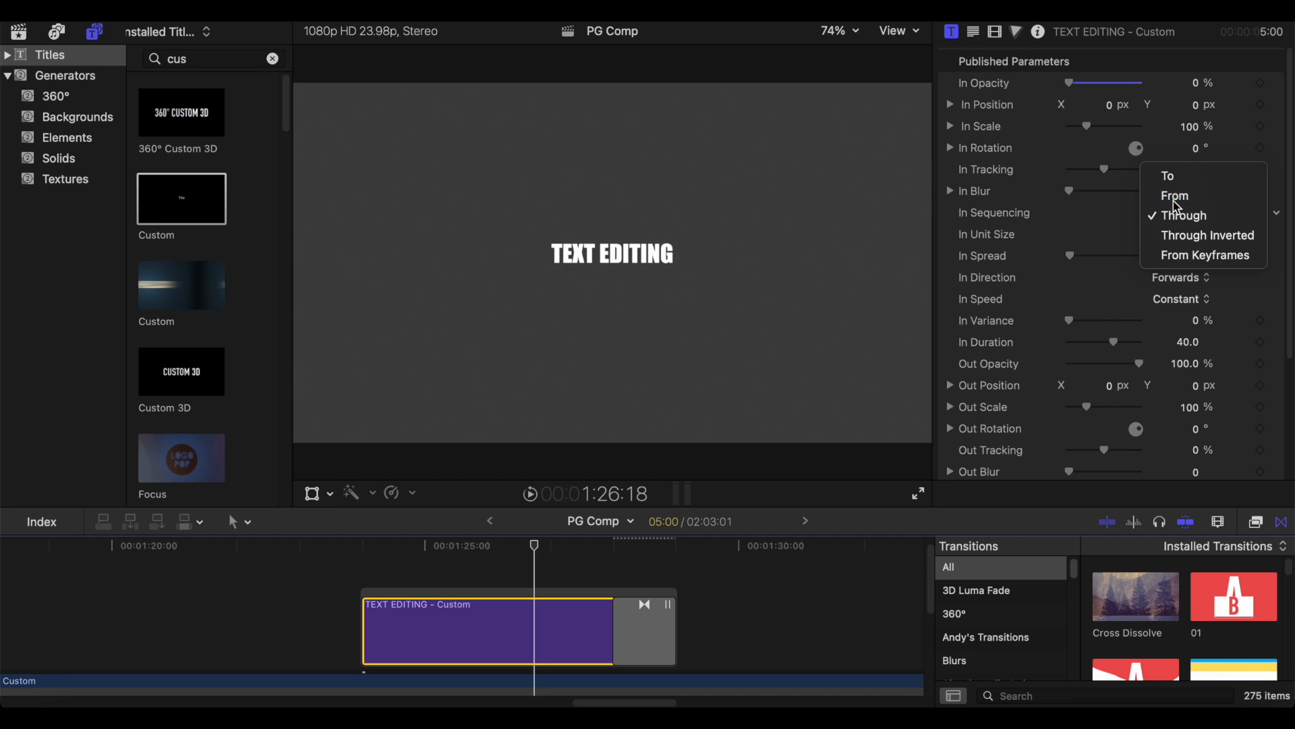
left_click(1174, 194)
Step: Set the title's In Position Y to 50 px and preview the incoming movement
scroll(1100, 289, "down", 3)
scroll(1093, 286, "up", 3)
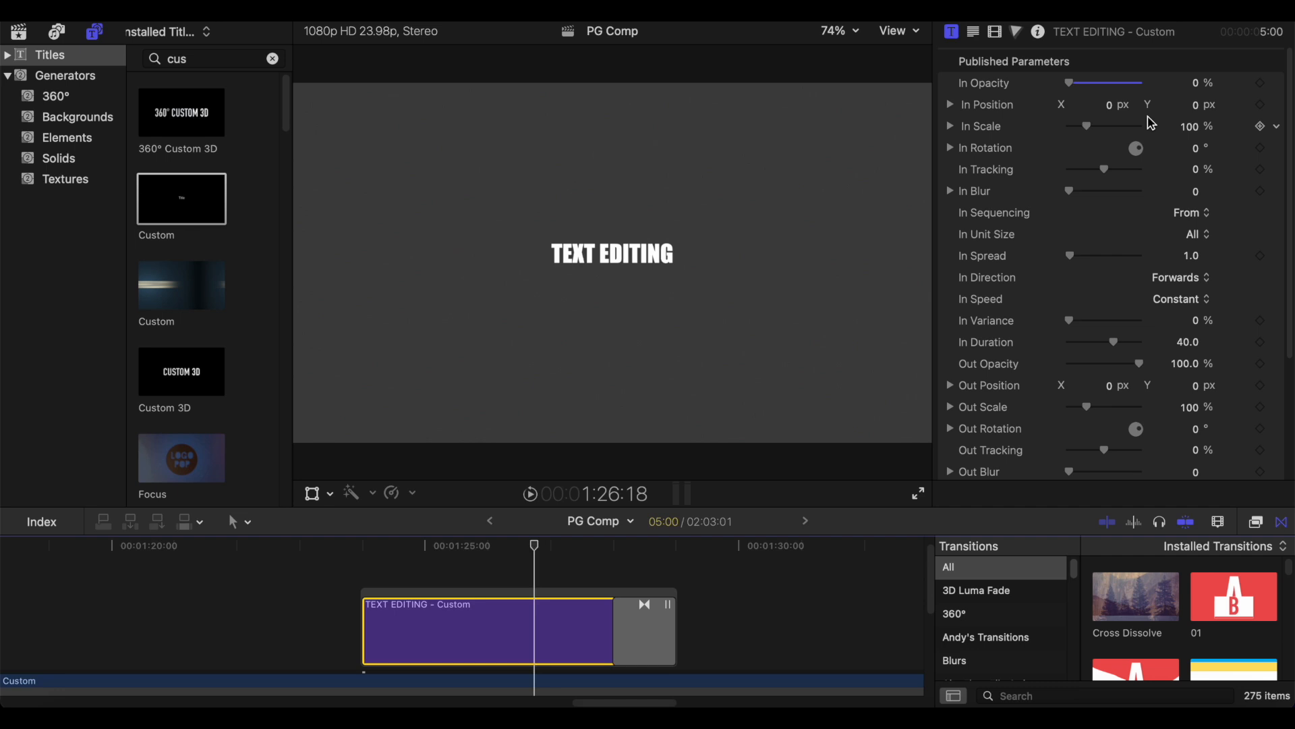
left_click(1197, 108)
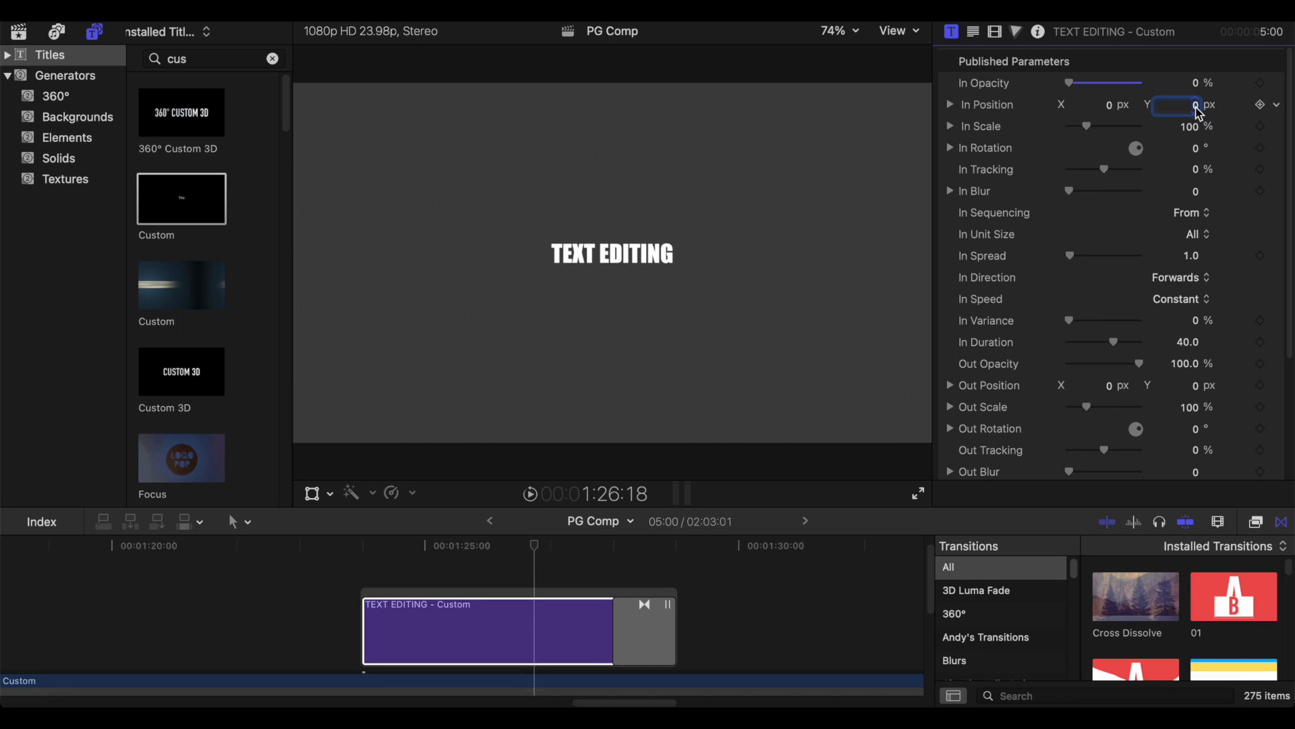
type("50")
key("Return")
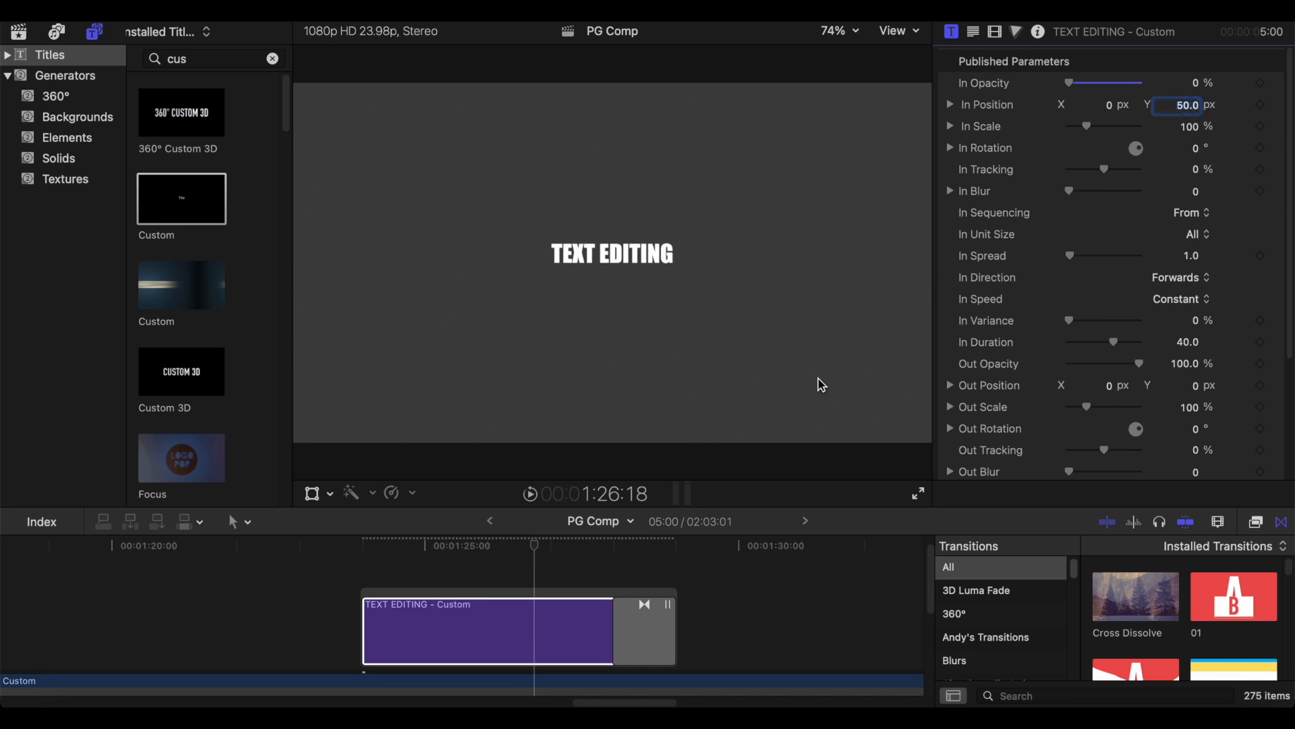
key("space")
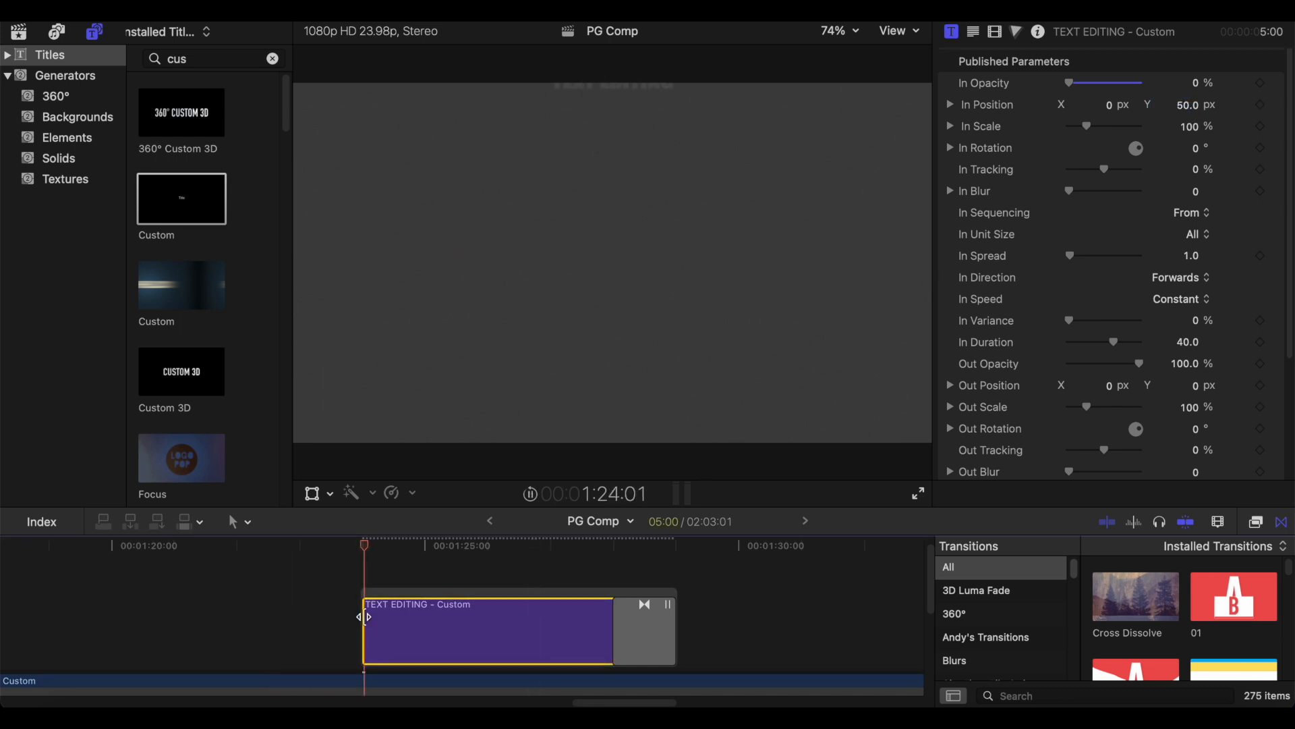
key("space")
Step: Set the title's In Unit Size to Character and preview the letter-by-letter entrance
left_click(1196, 236)
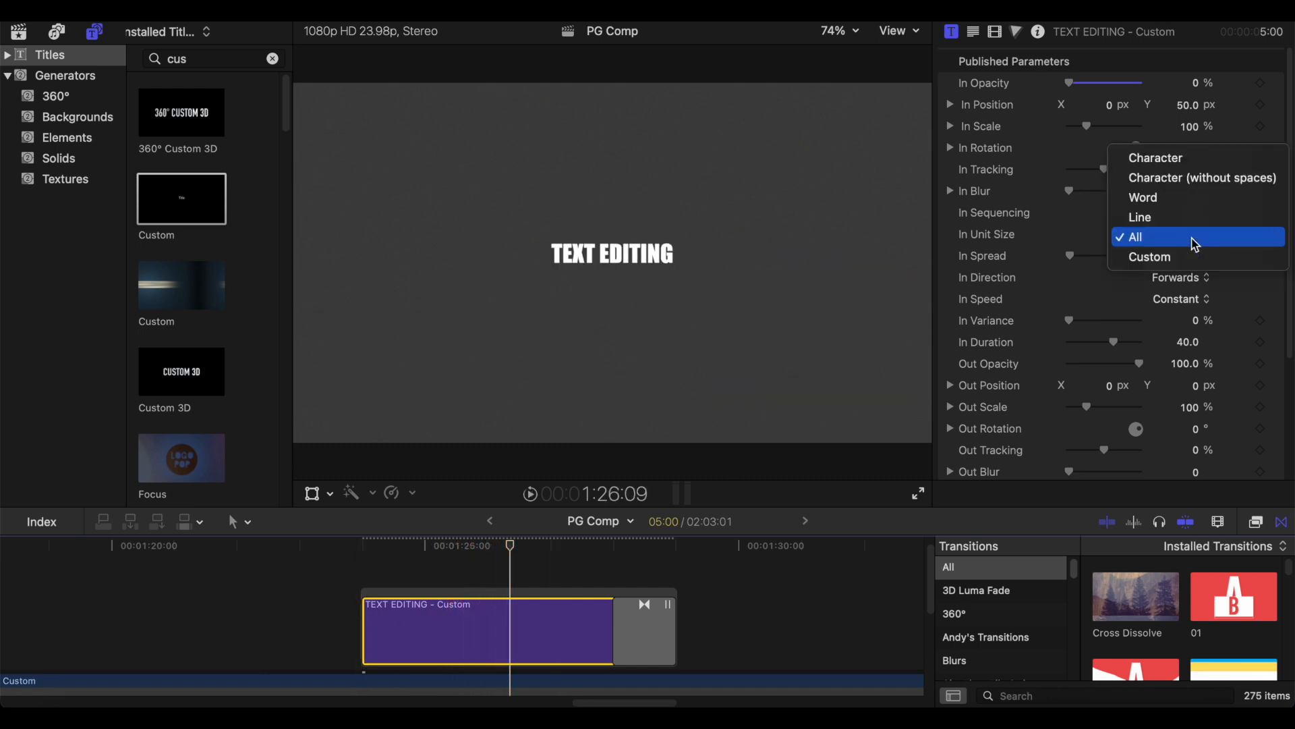
left_click(1147, 158)
key("space")
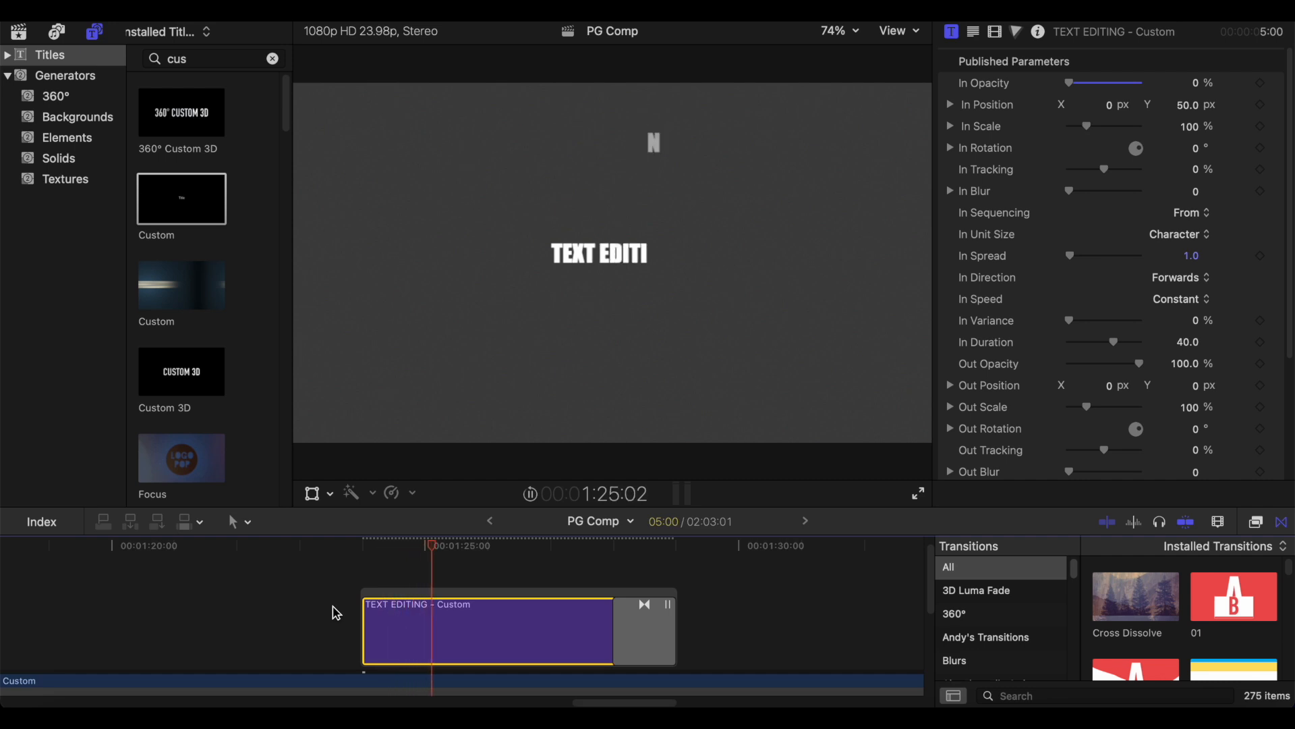
key("space")
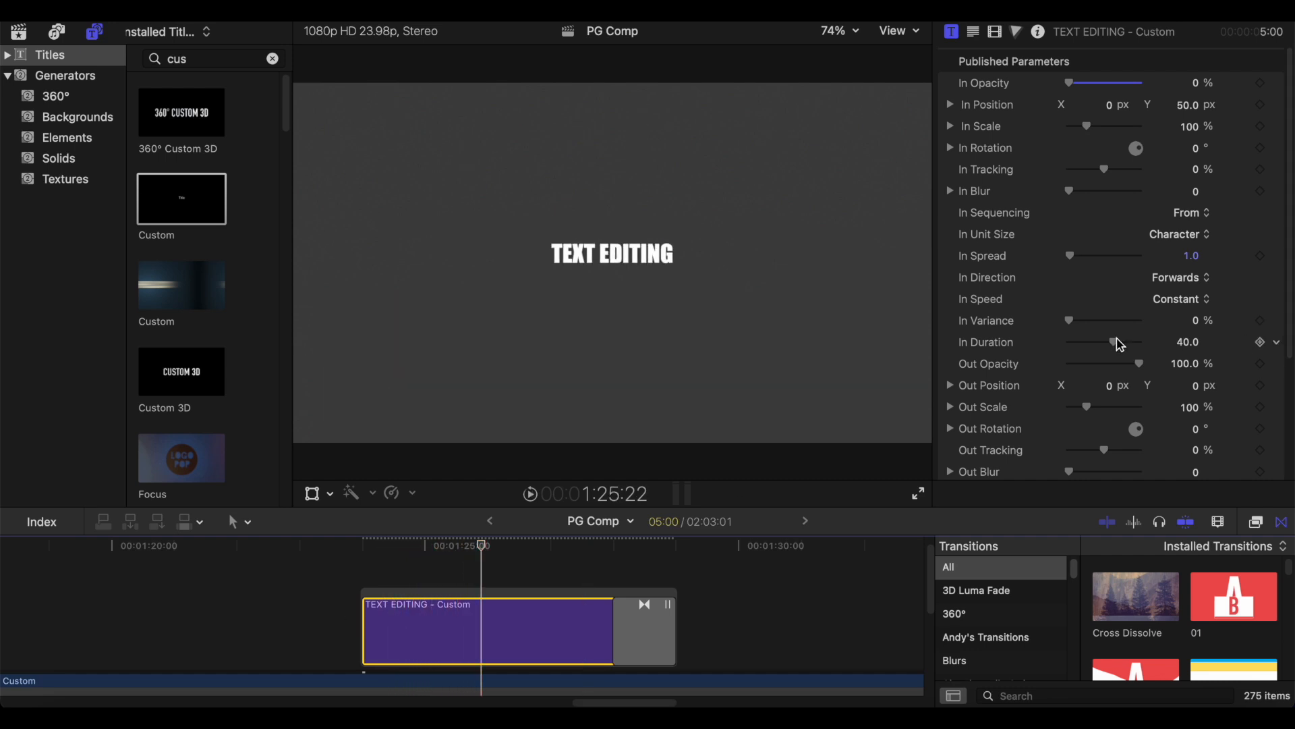
Step: Try an In Duration of 60 on the title, settle on 10, and play back the animation
left_click_drag(1117, 350, 1155, 356)
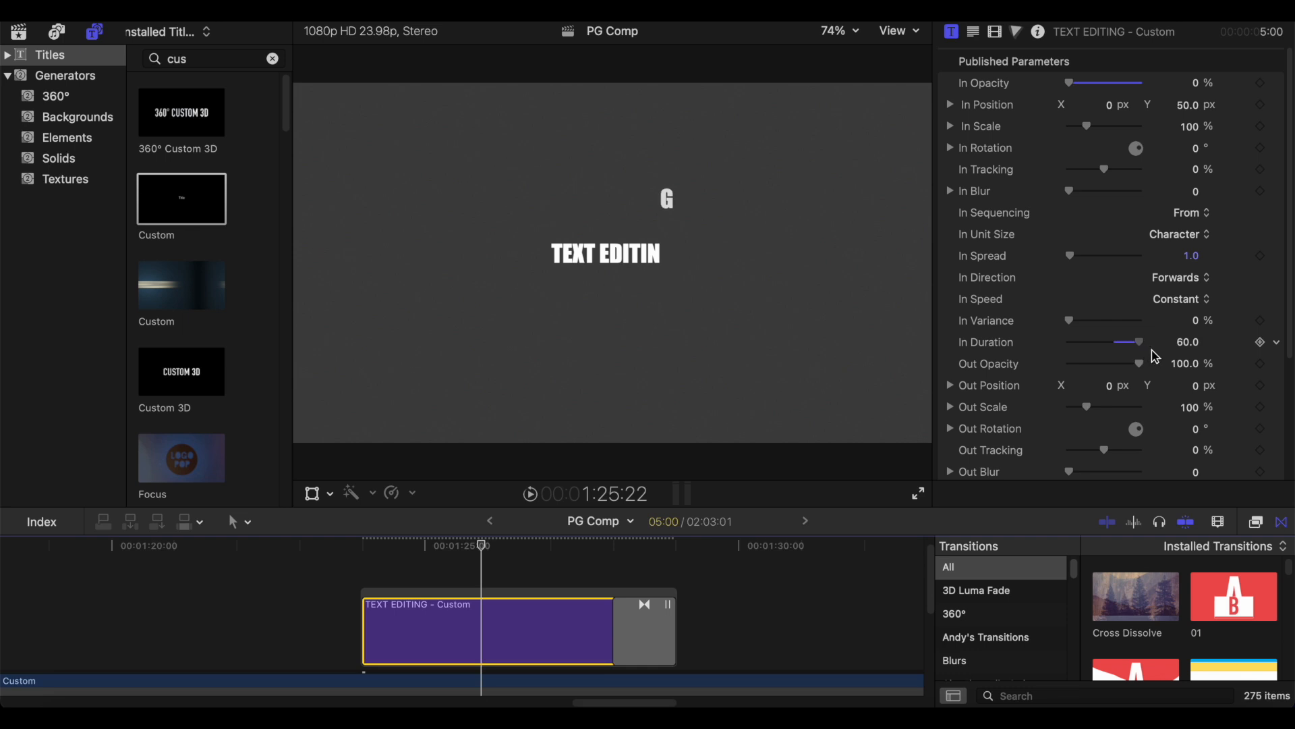
key("space")
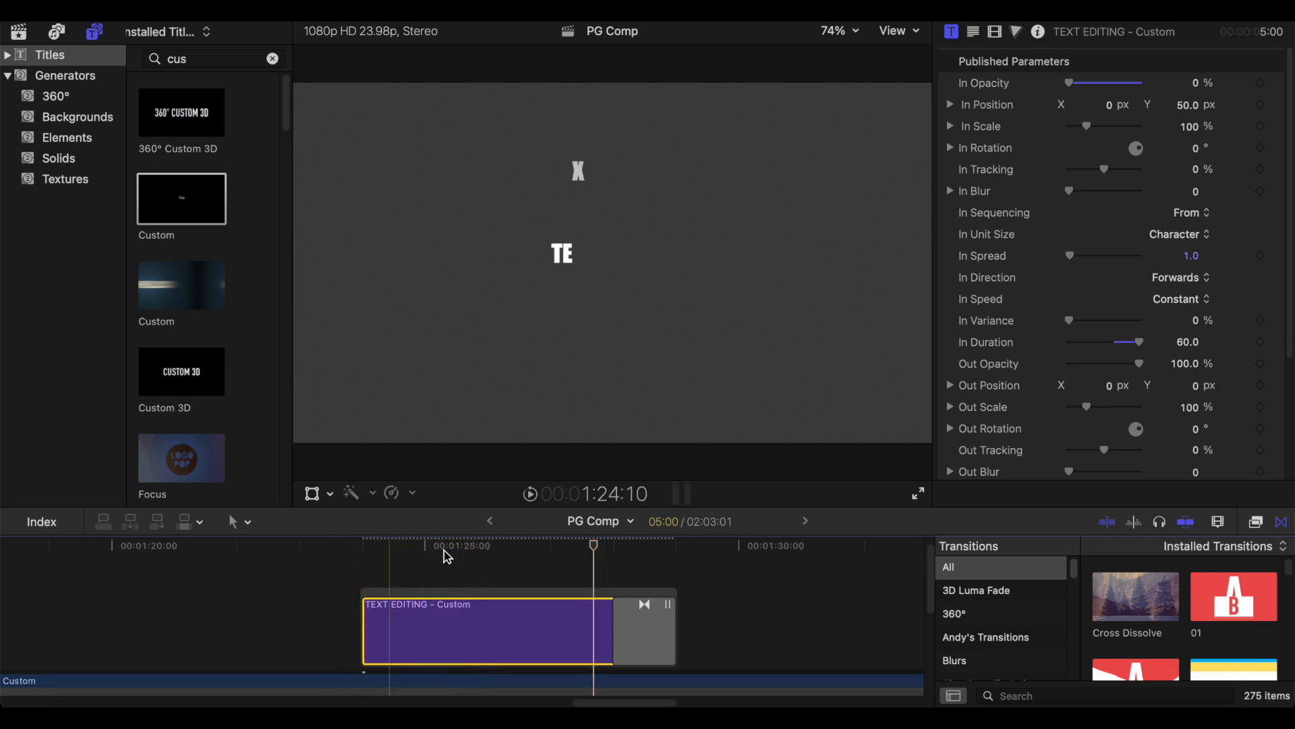
left_click_drag(1139, 346, 1082, 355)
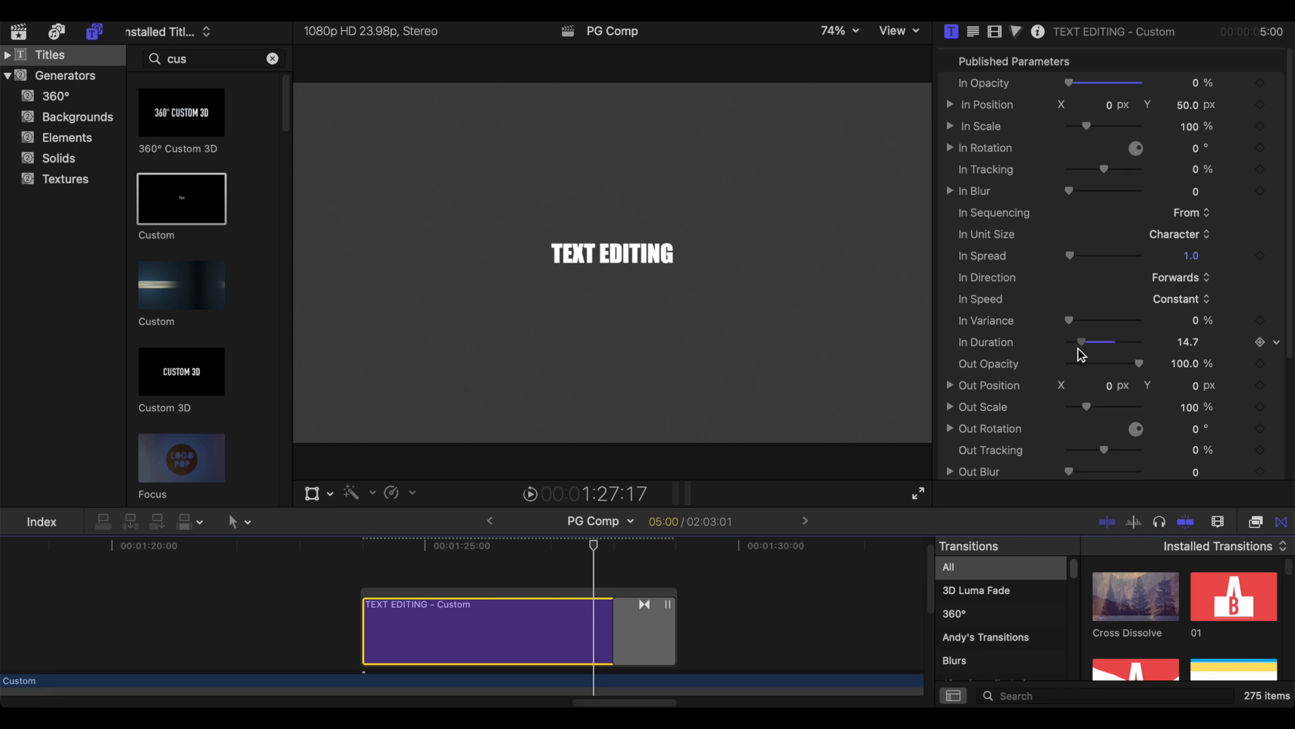
left_click(1189, 344)
key("Return")
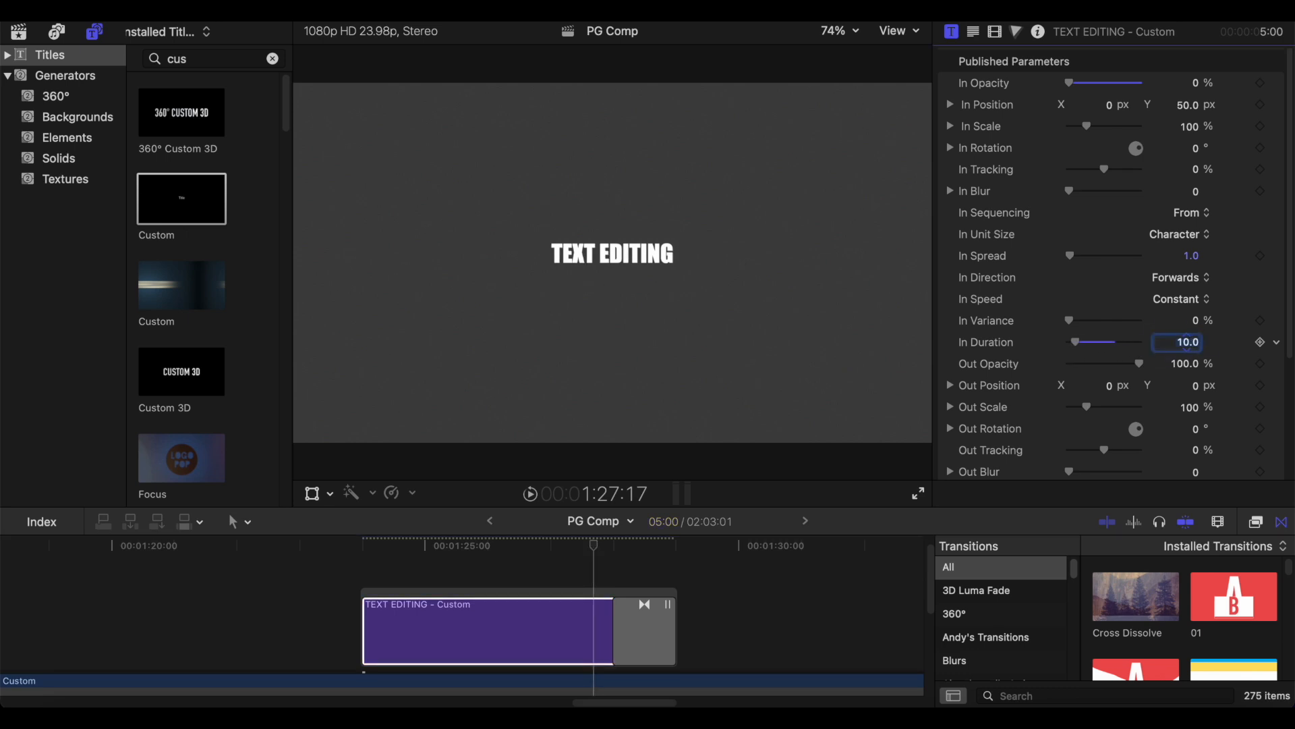
key("space")
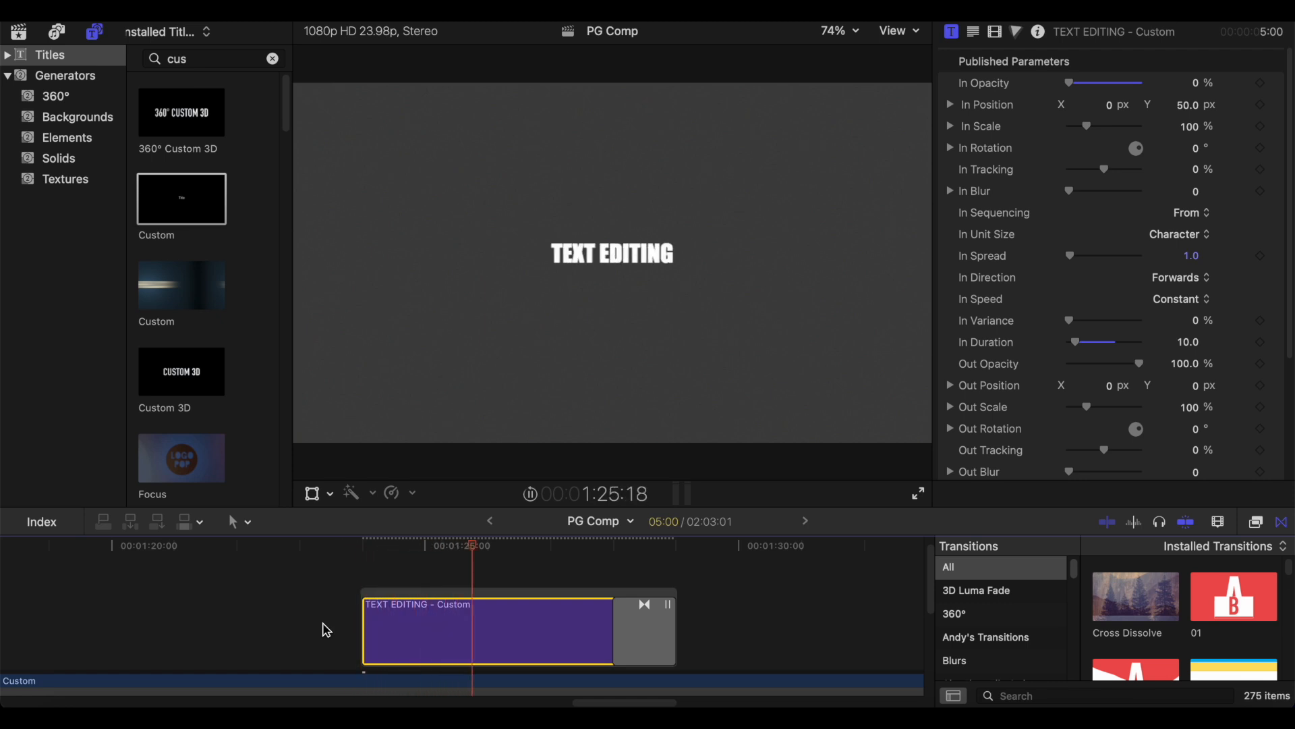
Step: Try the Clothesline transition at the start of the TEXT EDITING title, preview it, and undo it
scroll(1186, 624, "down", 10)
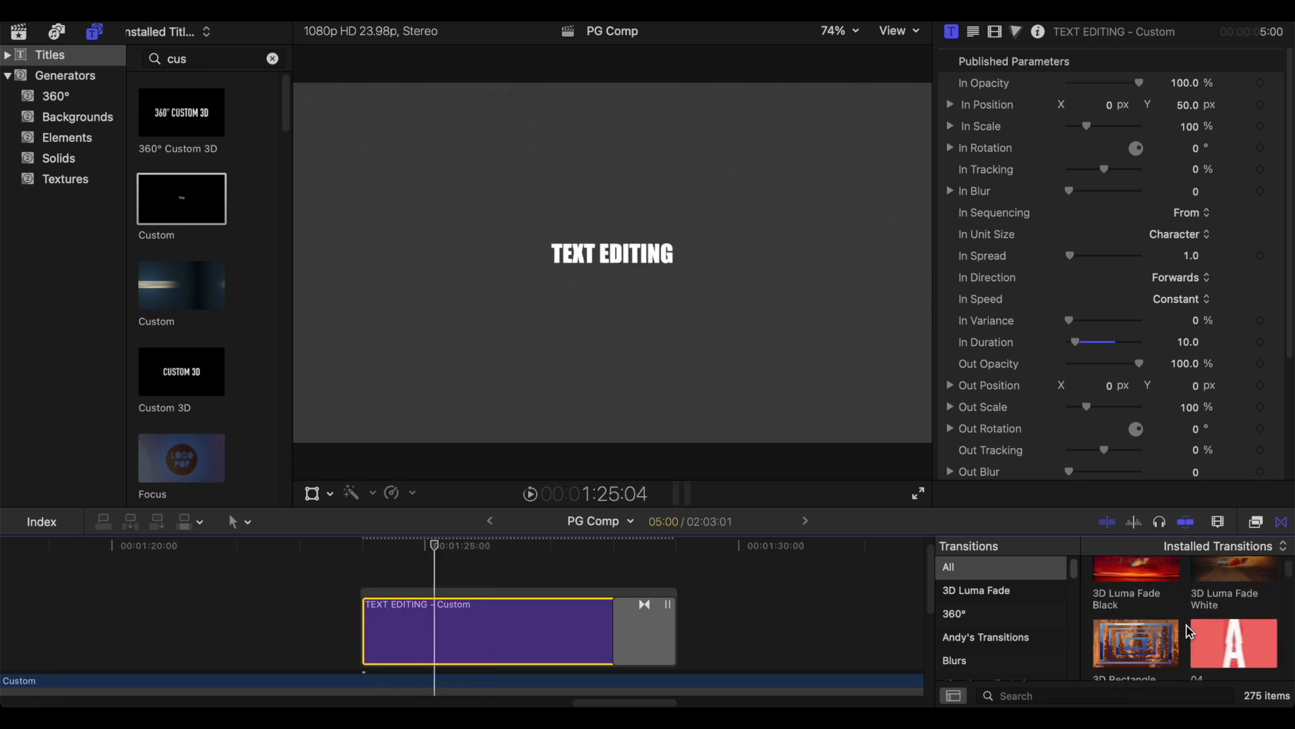
scroll(1190, 631, "down", 10)
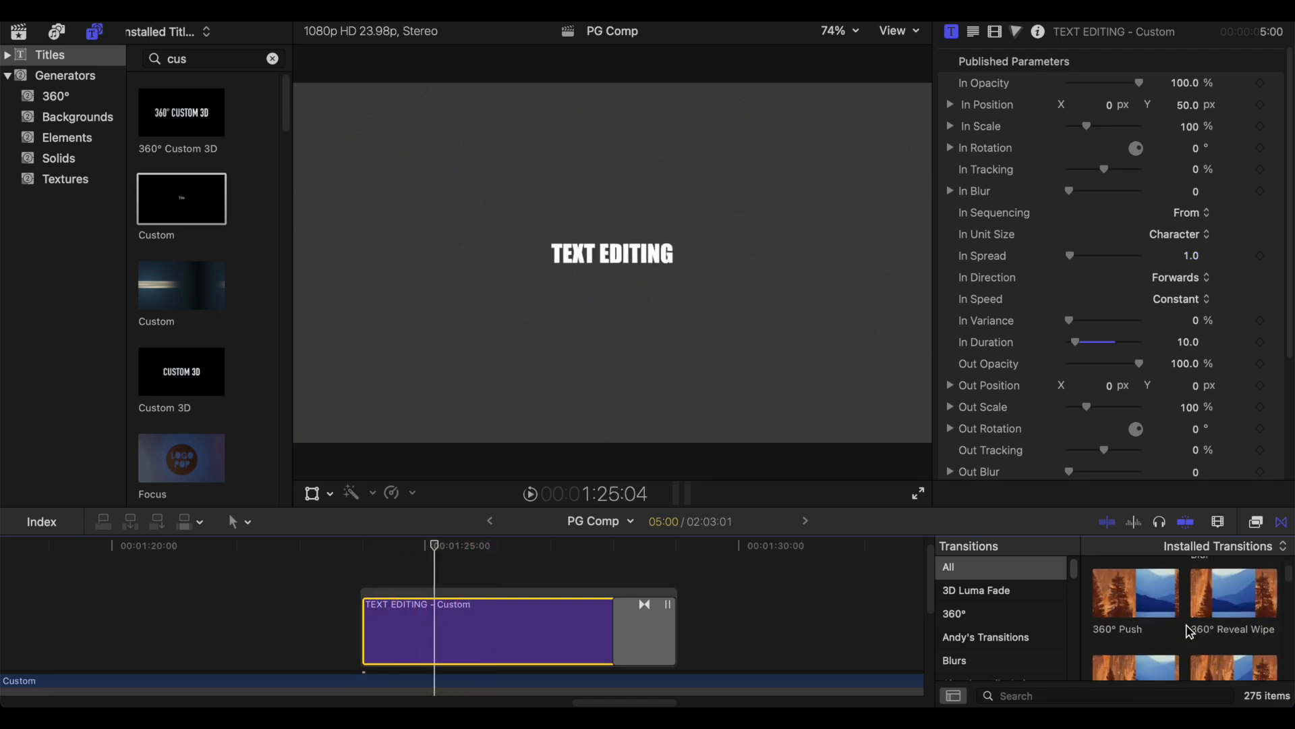
scroll(1190, 632, "down", 3)
mouse_move(1234, 582)
left_mouse_down()
mouse_move(458, 635)
mouse_move(315, 617)
left_mouse_up()
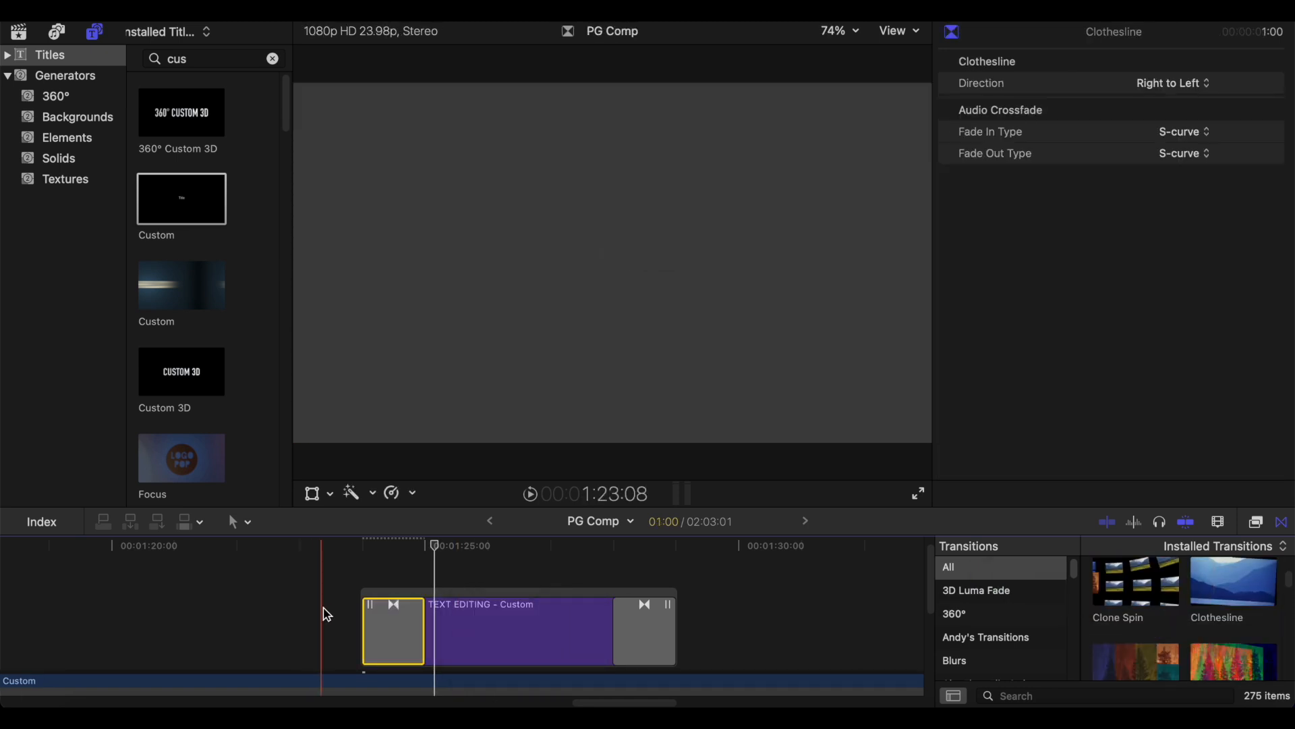
key("space")
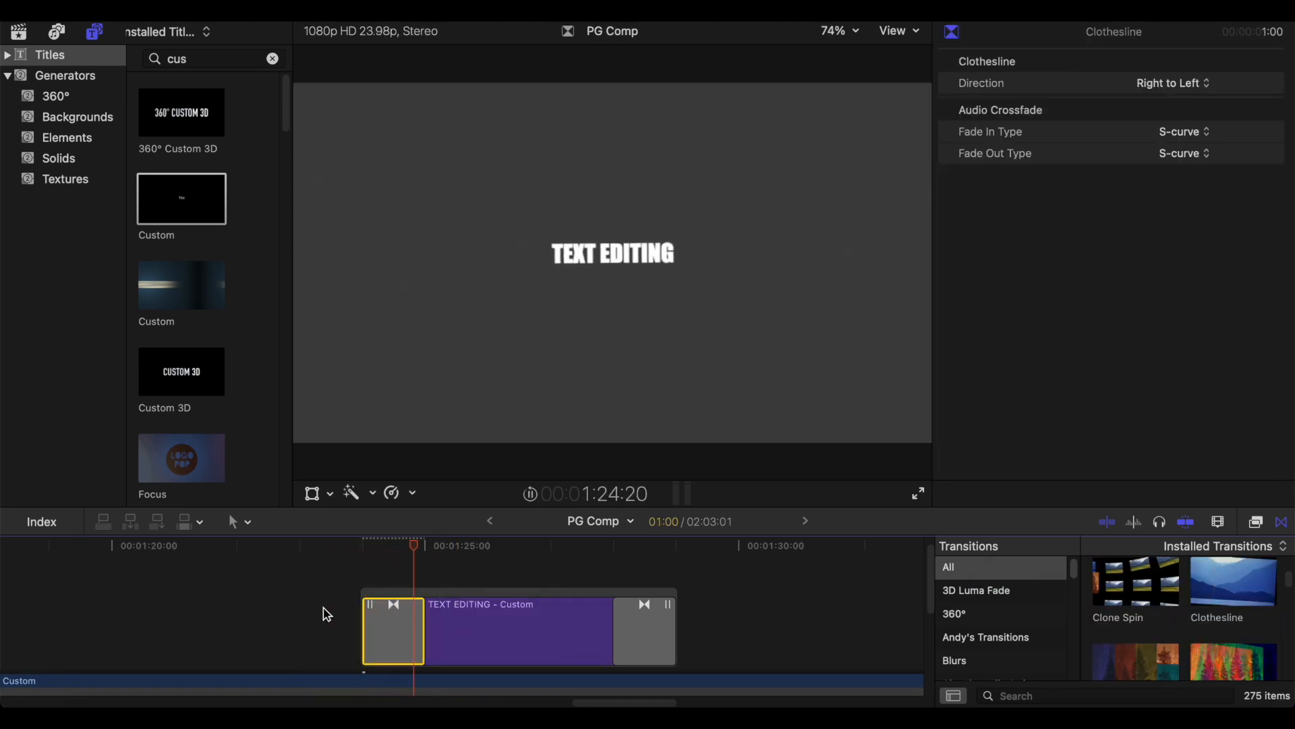
key("super+z")
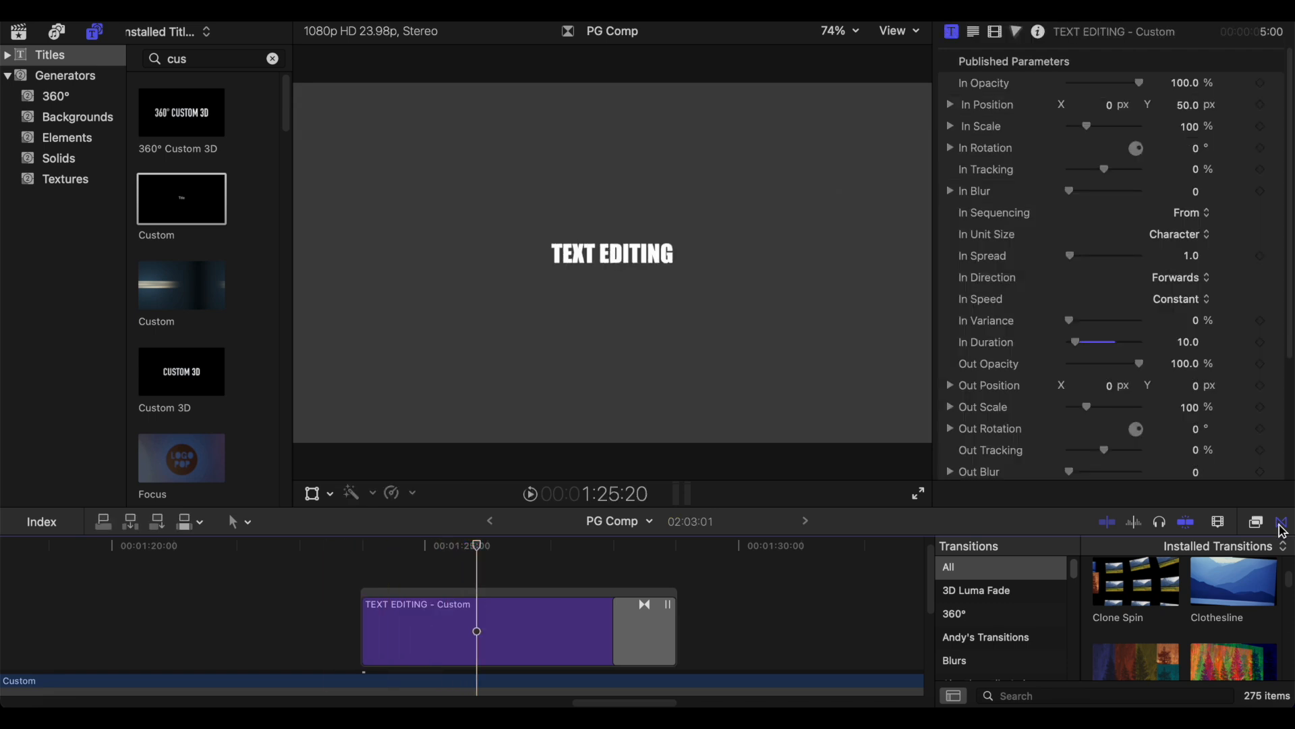
Step: Search the installed effects for handheld and apply the Handheld effect to the TEXT EDITING title
left_click(1257, 523)
left_click(1030, 697)
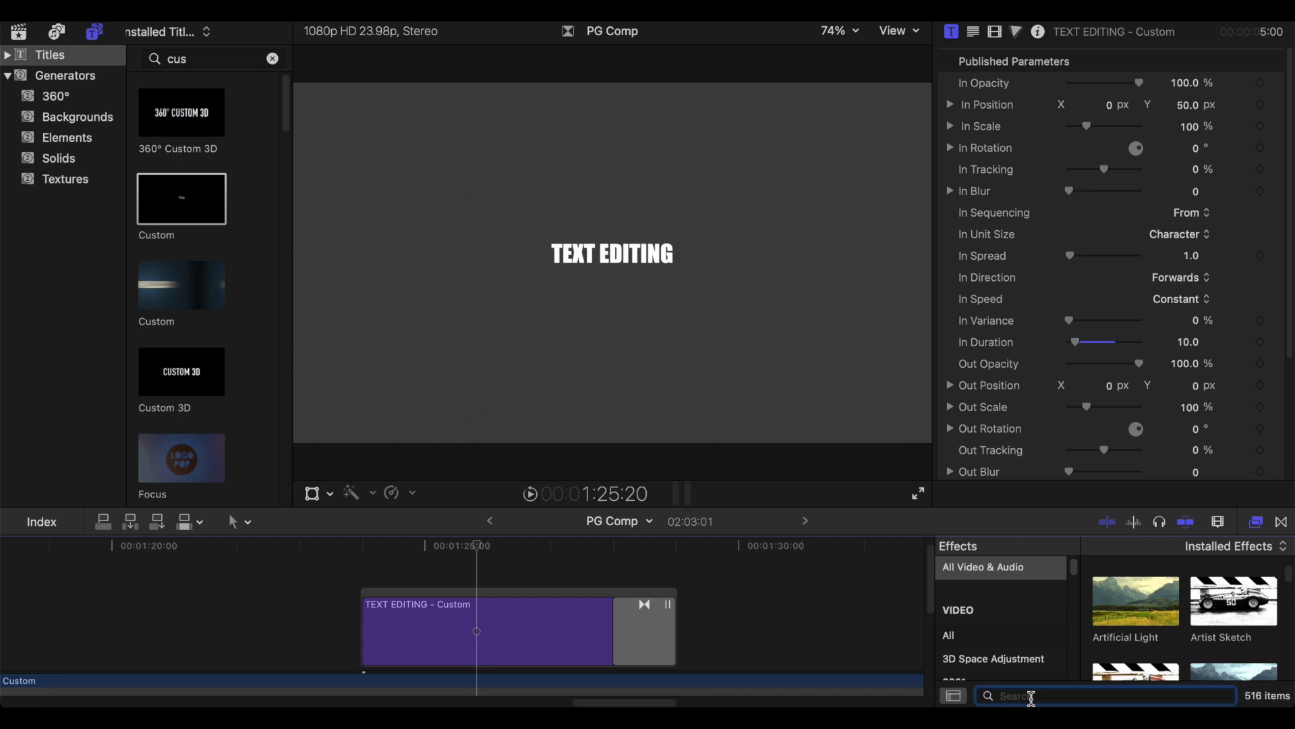
type("handheld")
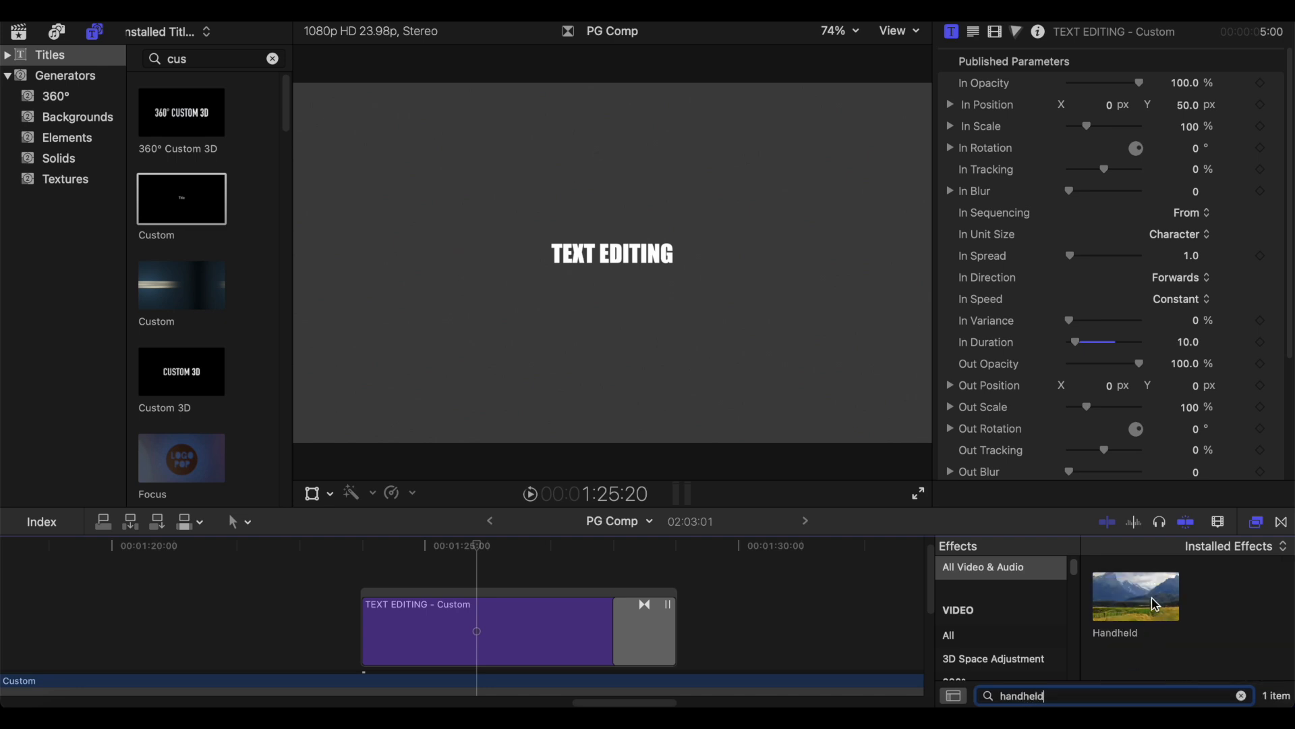
left_click_drag(1156, 605, 481, 636)
Step: Delete the transition at the end of the title and play back the Handheld movement
left_click(657, 641)
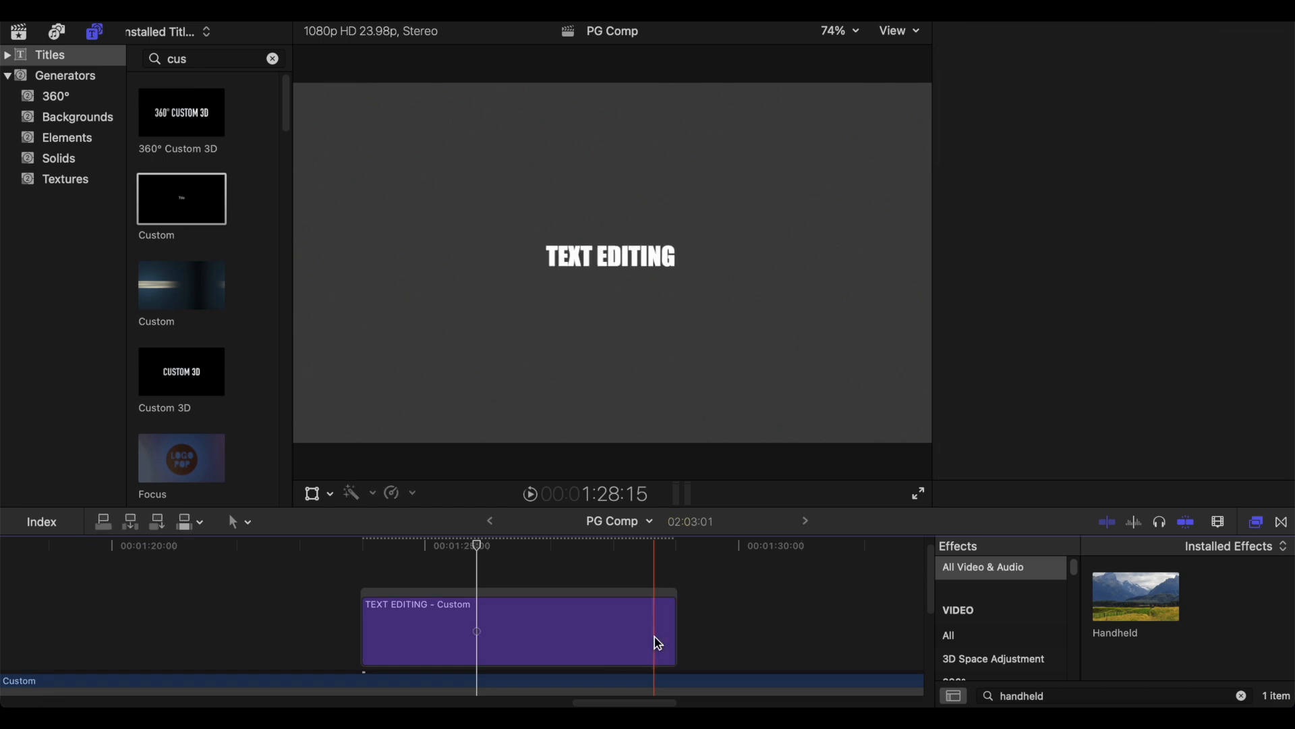
key("space")
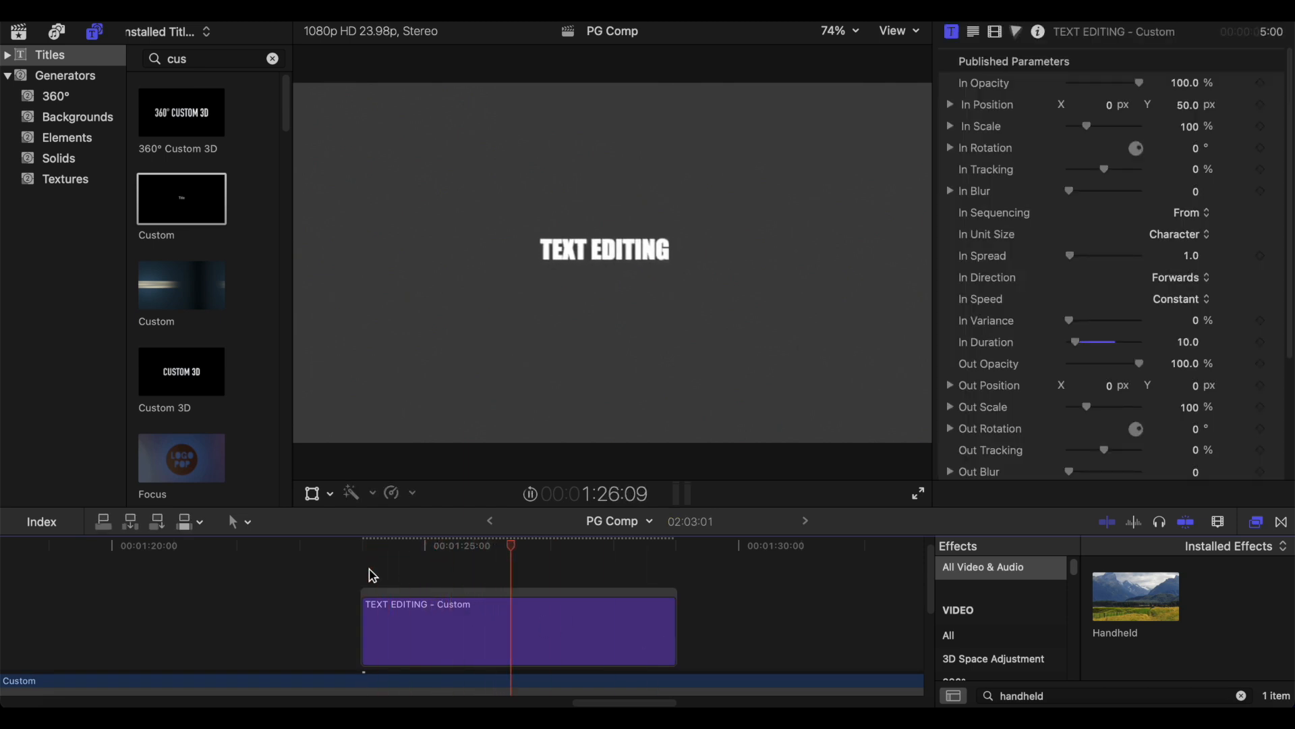
key("space")
Step: Set the title's Handheld effect to Distance 20 and Shakiness 40, and preview the shake
left_click(515, 628)
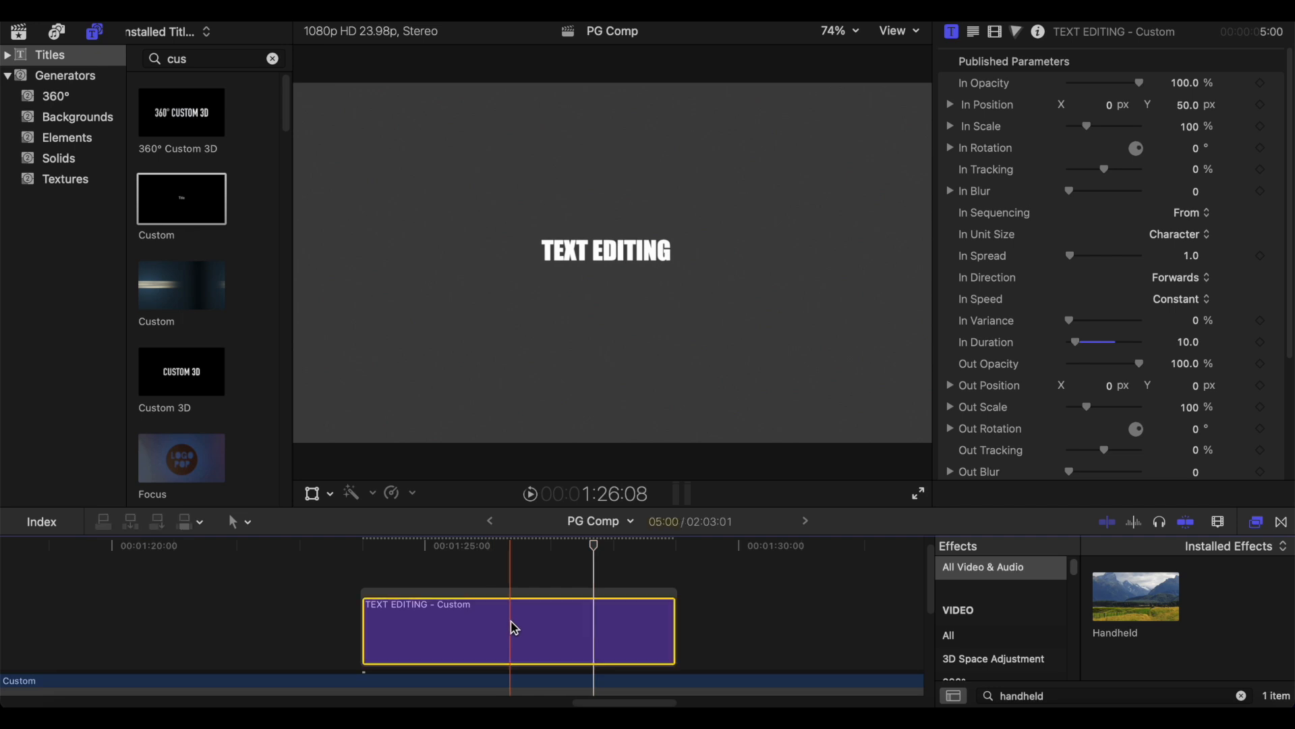
left_click(975, 50)
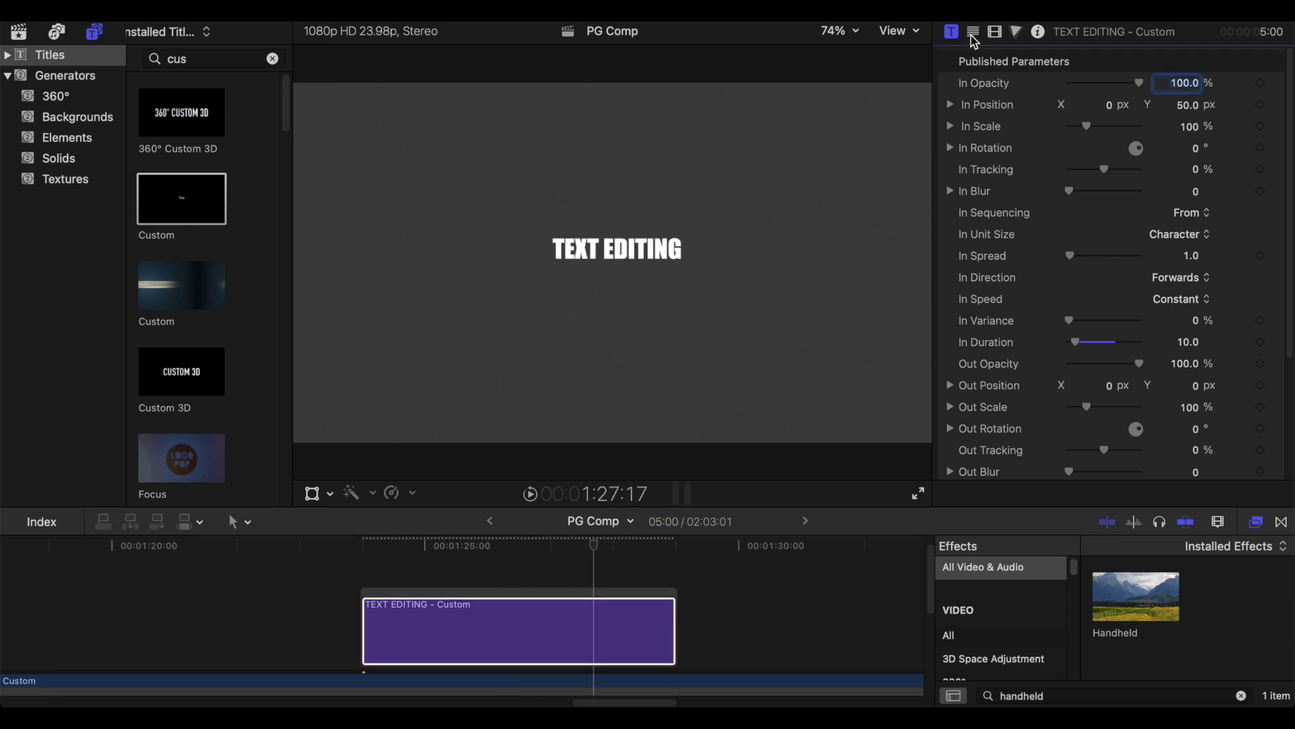
left_click(972, 33)
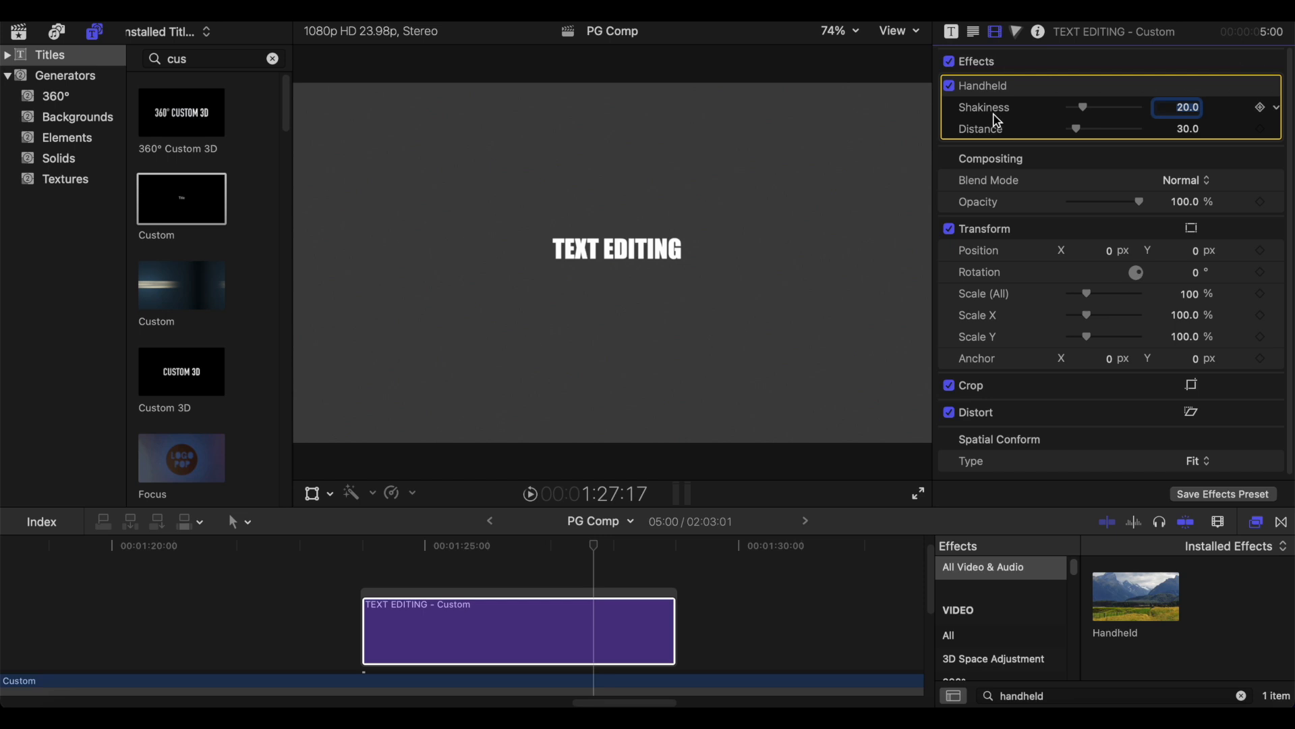
left_click(1188, 128)
type("20")
key("Return")
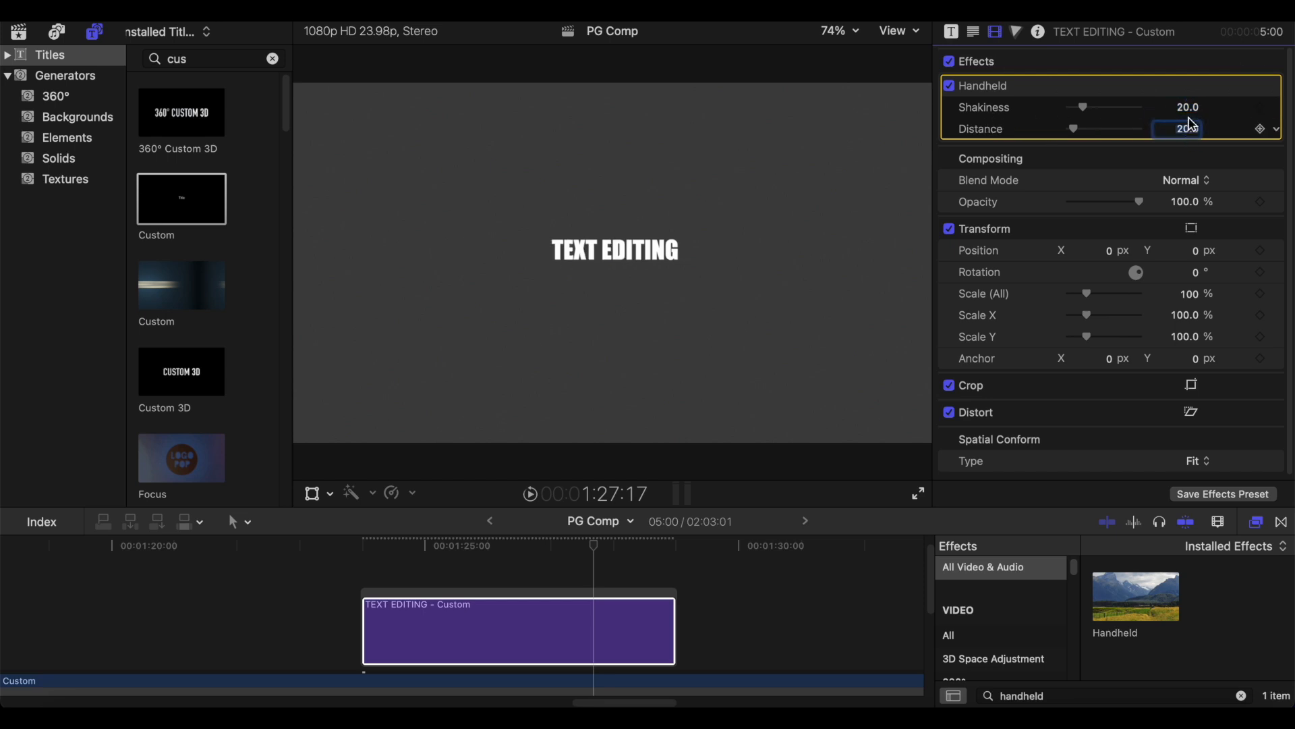
left_click(1189, 110)
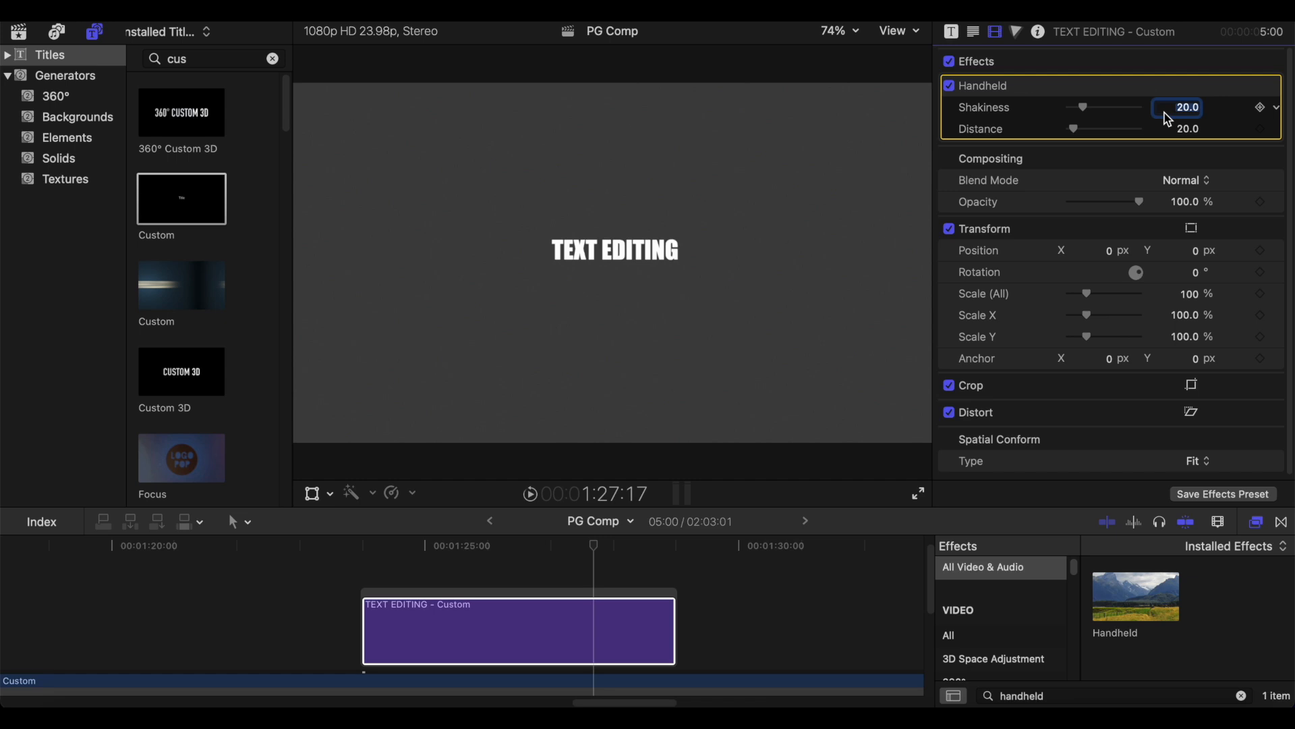
key("Return")
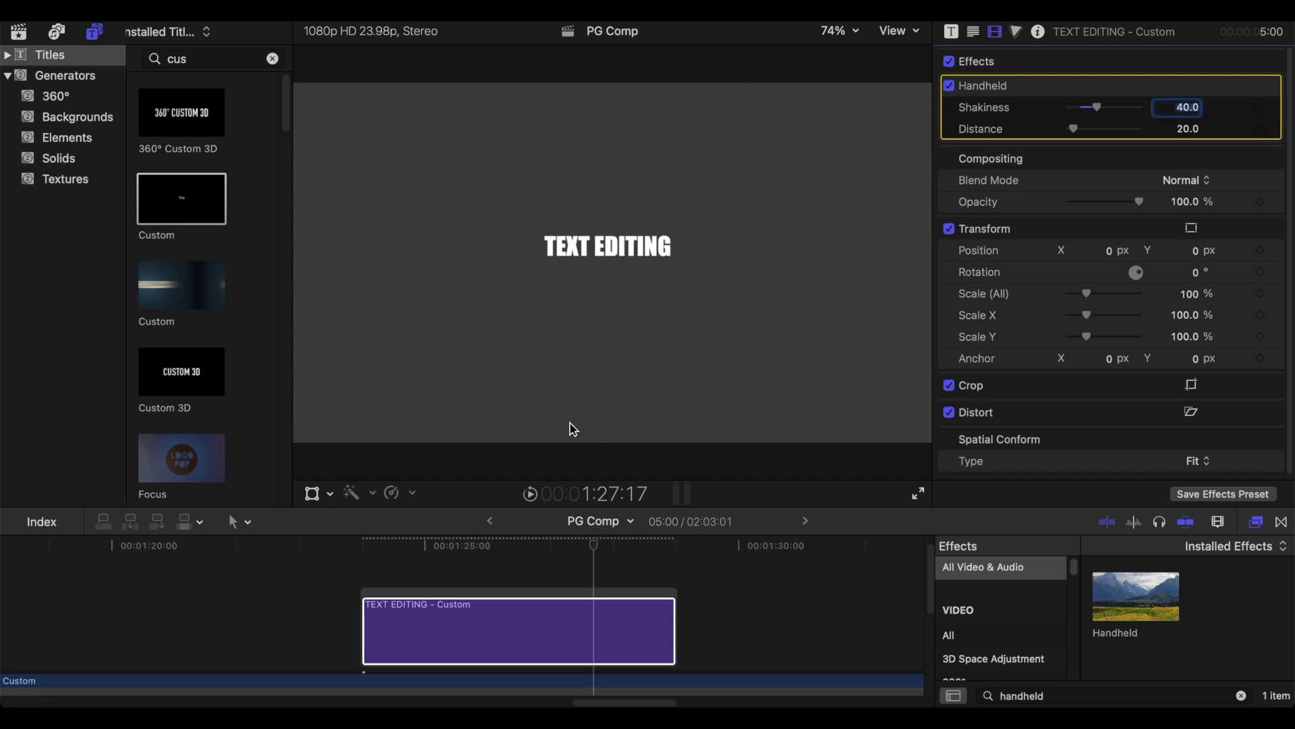
key("space")
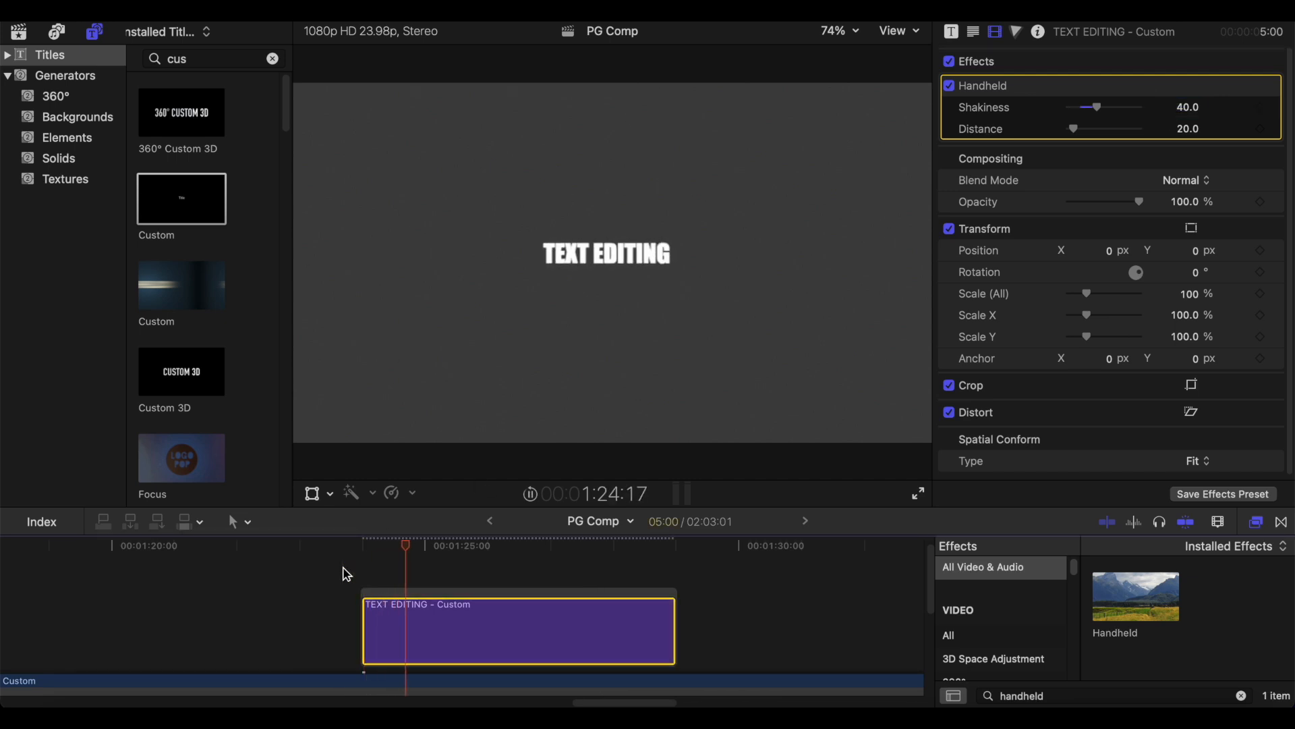
key("space")
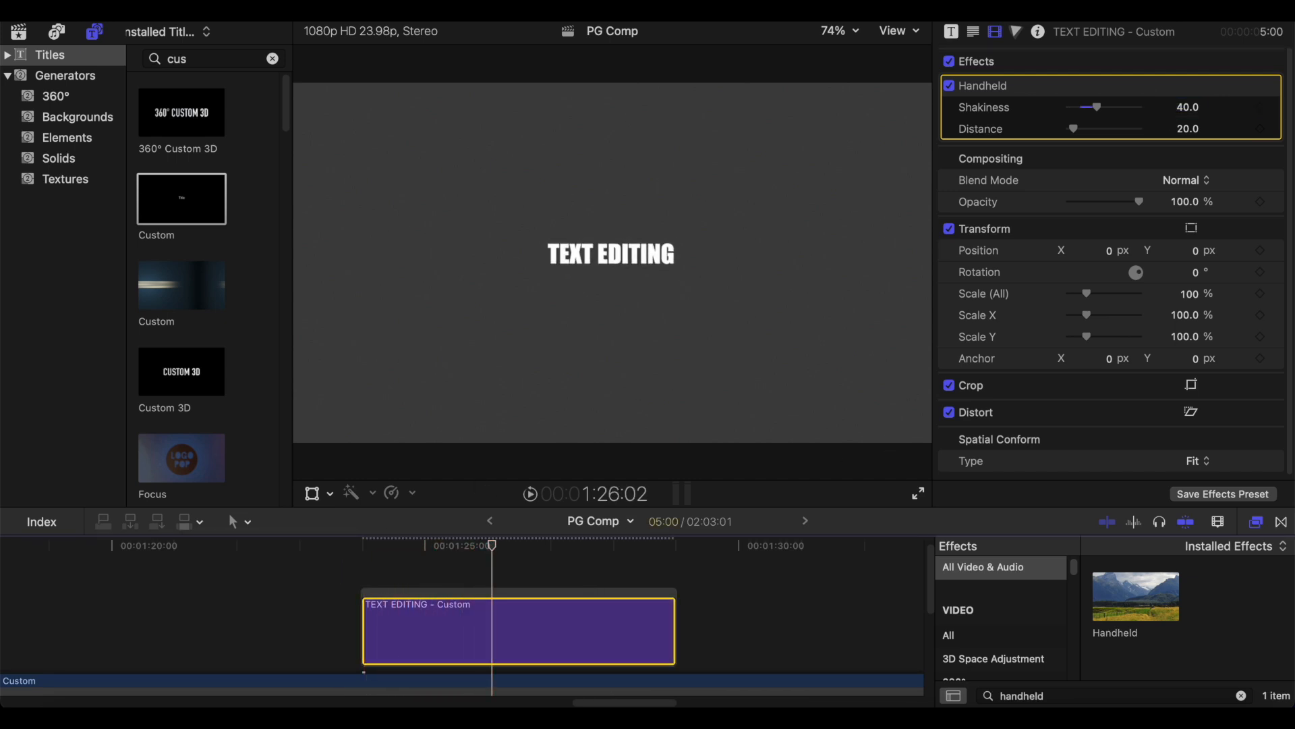
Step: Set the title's published In Position Y to 0 px and In Opacity to 0%
left_click(953, 34)
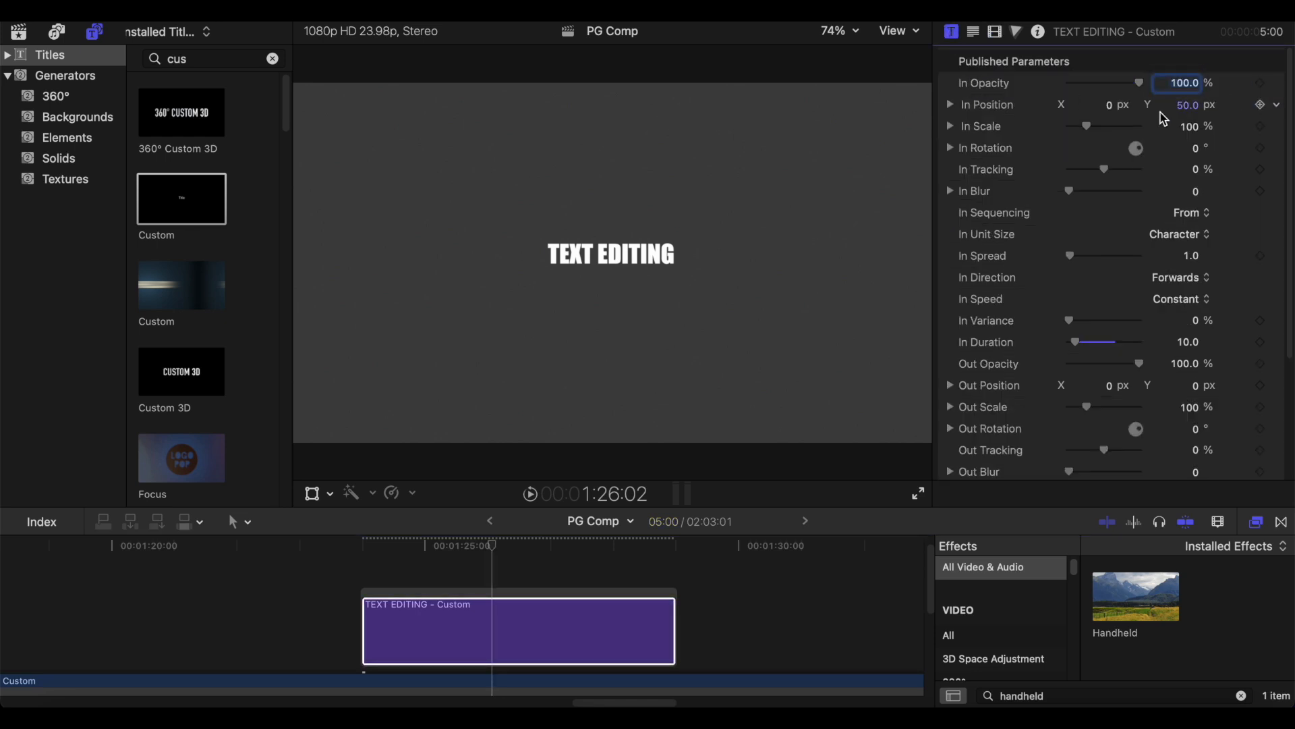
left_click(1183, 110)
type("0")
key("Return")
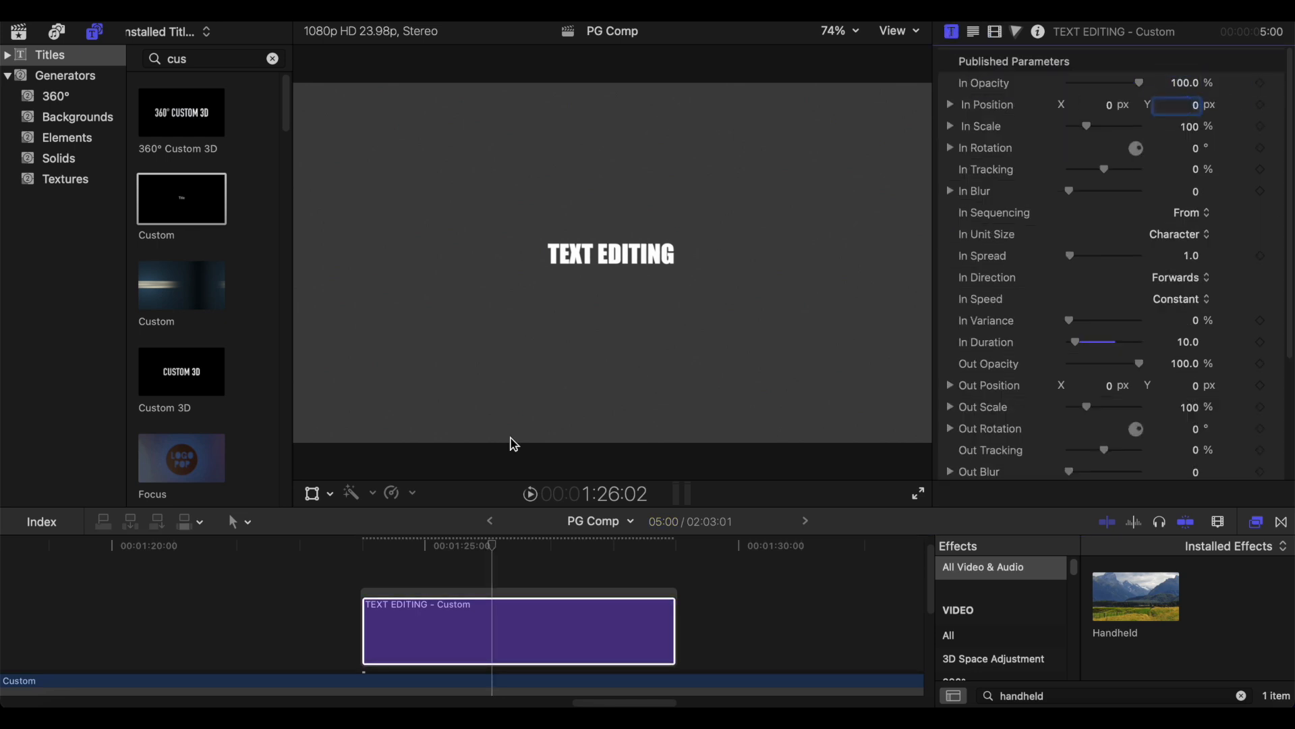
left_click_drag(1140, 84, 1069, 84)
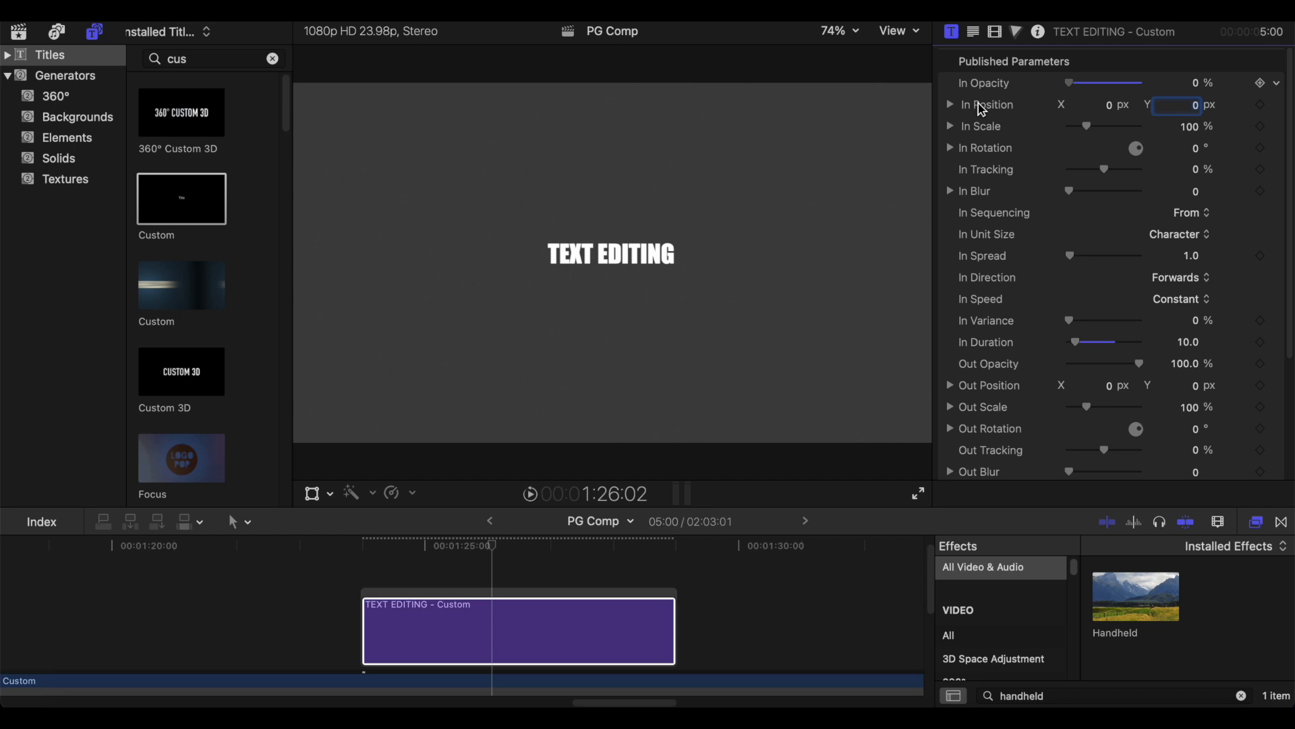
Step: Set the title's In Unit Size to All and play back the fade-in with the shake
left_click(1174, 236)
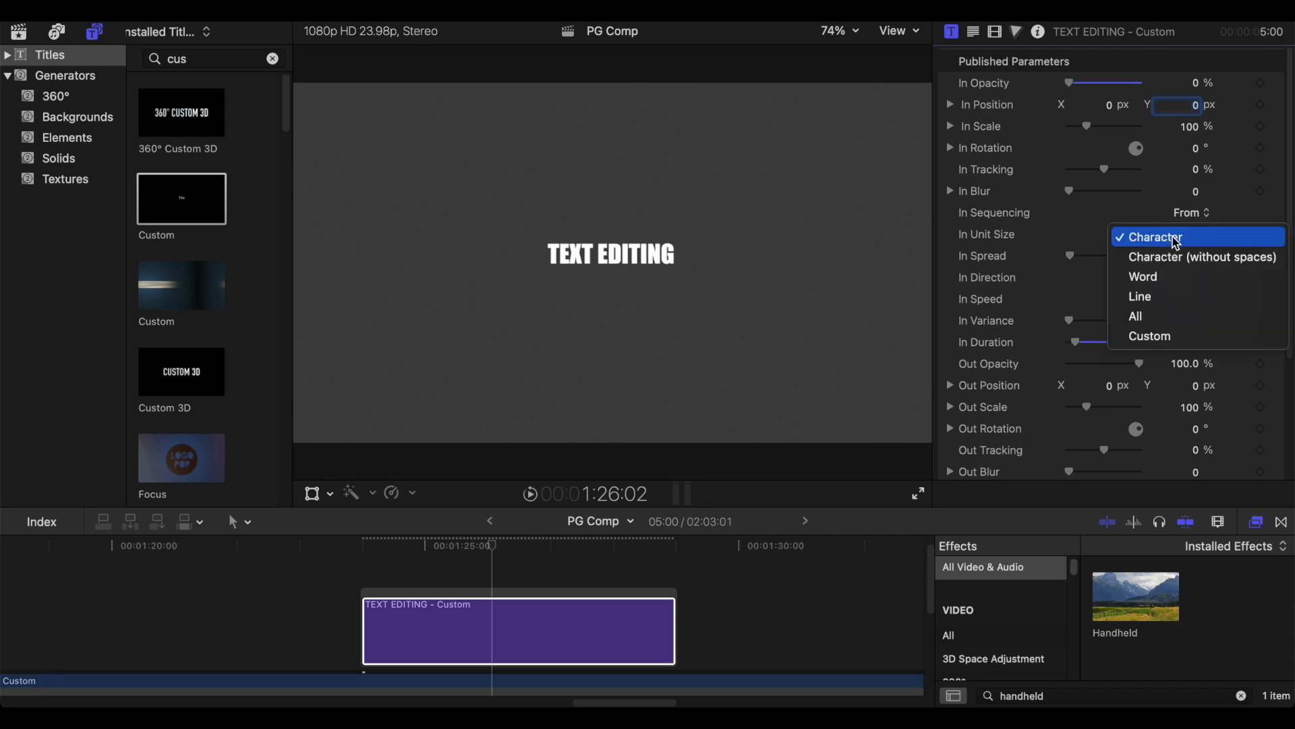
left_click(1151, 318)
left_click(341, 587)
key("space")
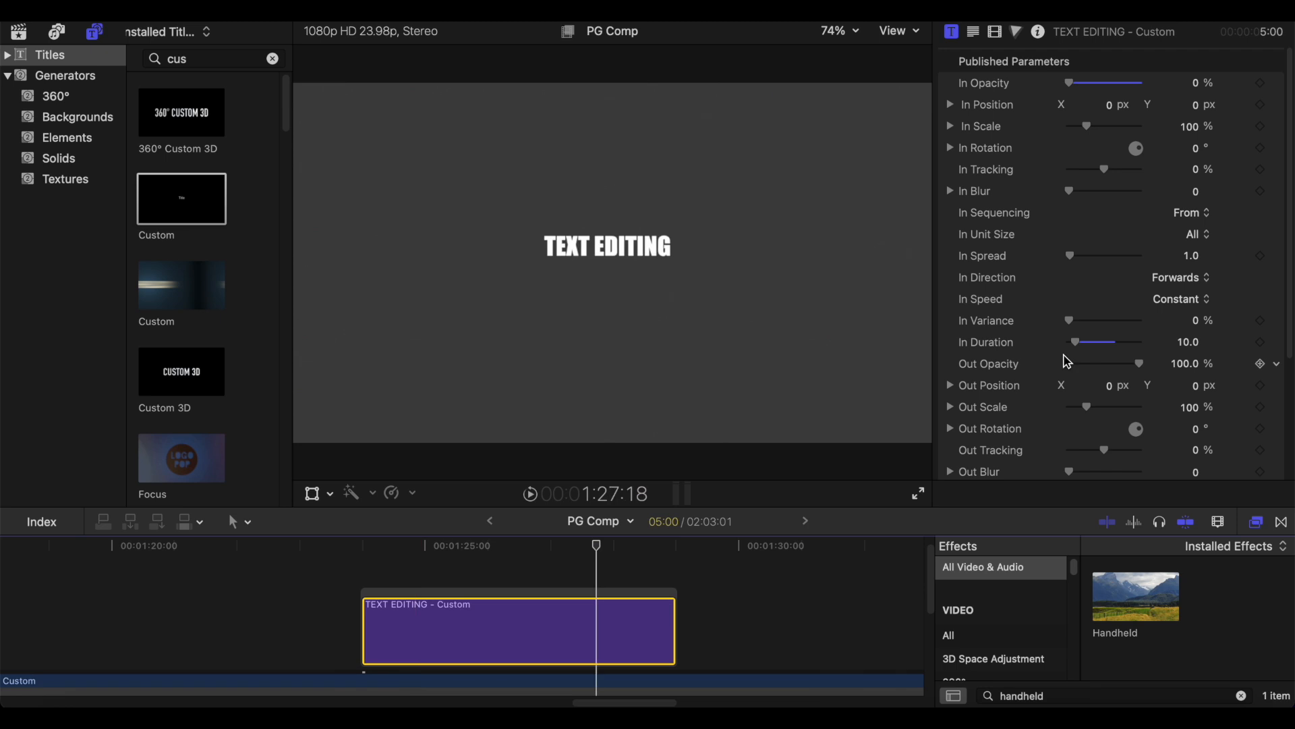
Step: Search the effects for wave, apply the Wave effect to the TEXT EDITING title, and play it back
left_click(1014, 696)
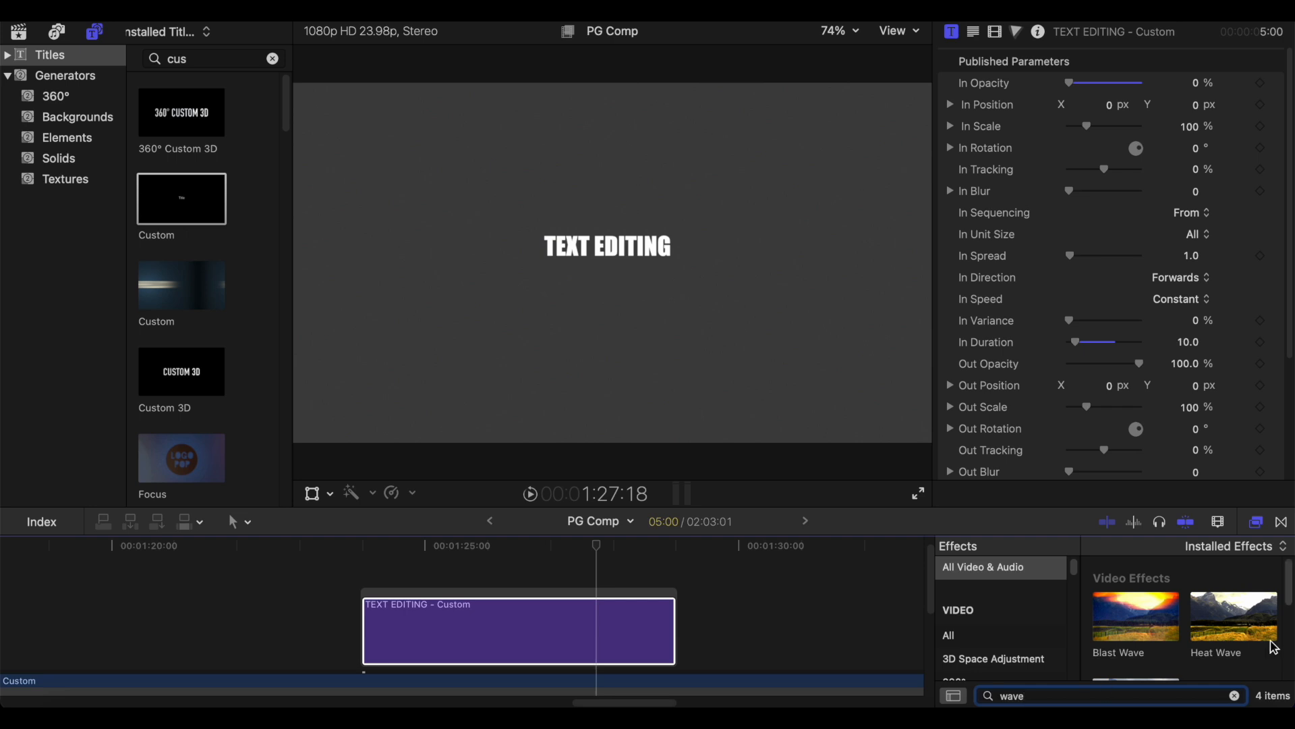
scroll(1214, 637, "down", 3)
left_click_drag(1164, 598, 567, 643)
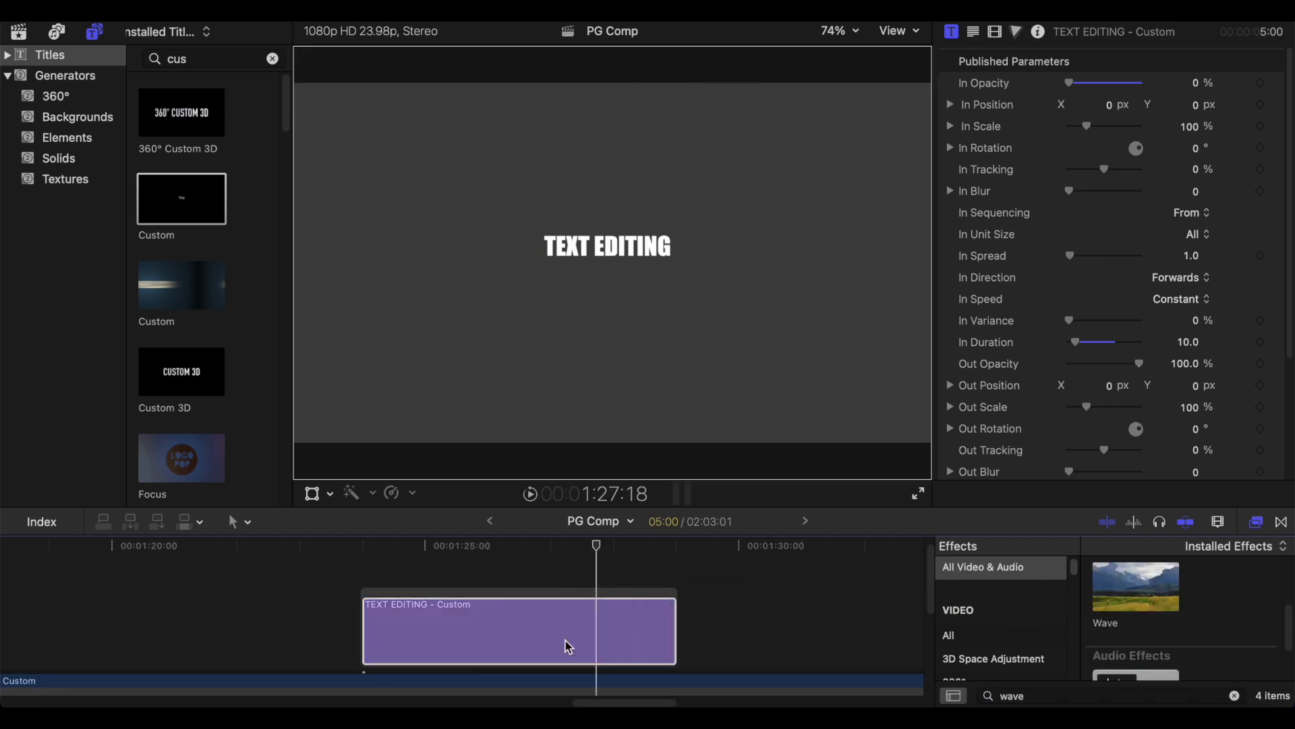
key("space")
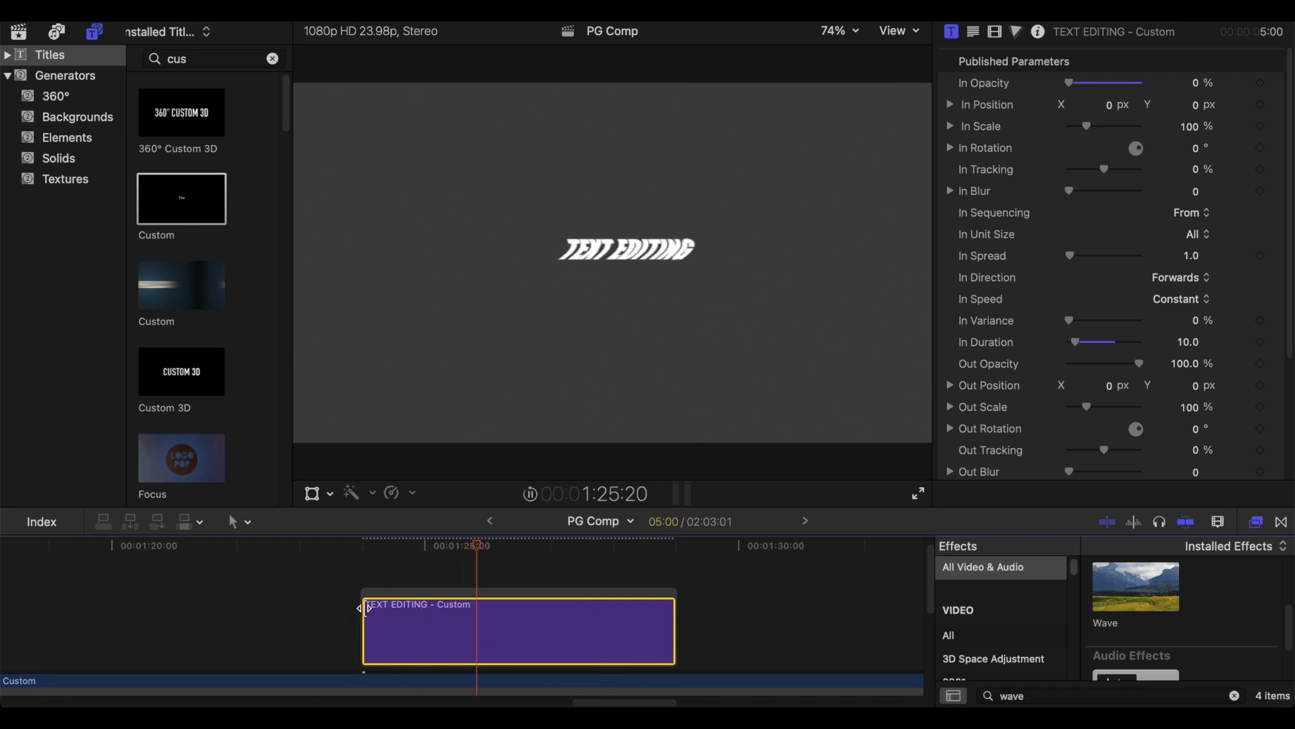
key("space")
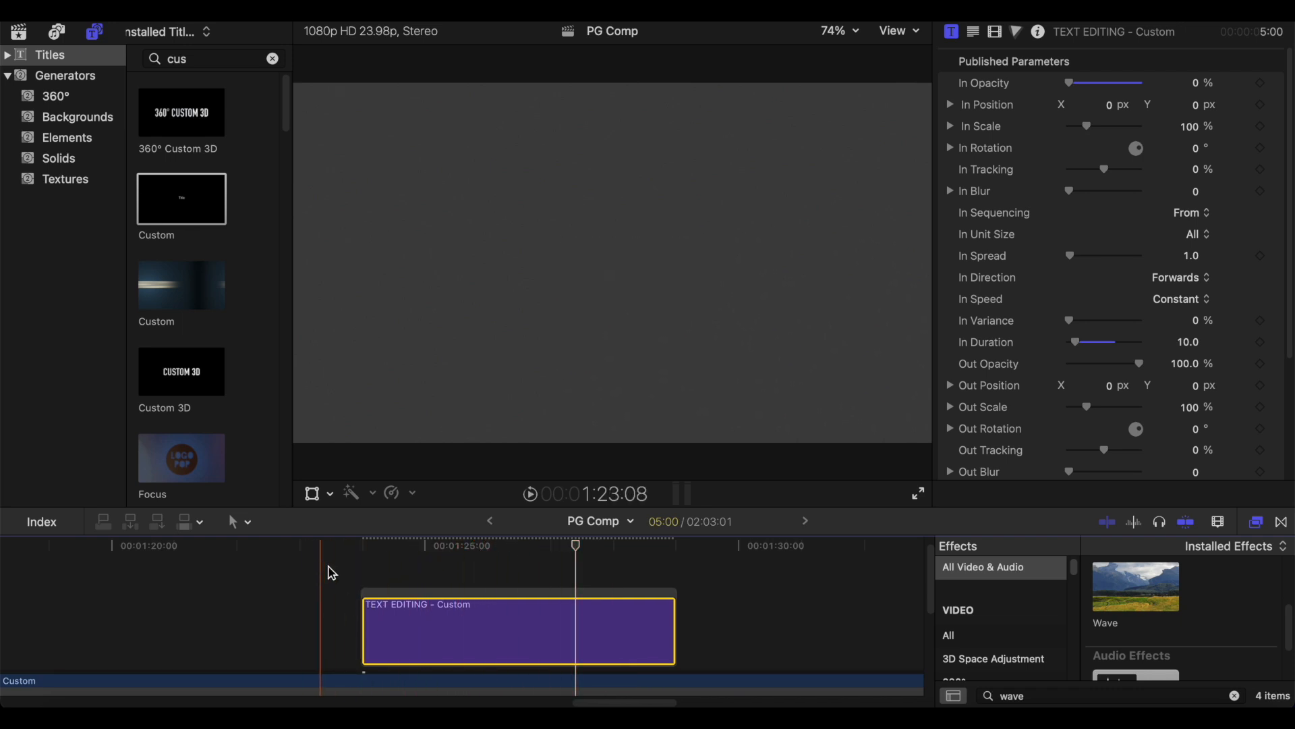
Step: Move the playhead to the start of the TEXT EDITING title and set its published In Opacity to 100%
left_click(361, 568)
left_click(431, 617)
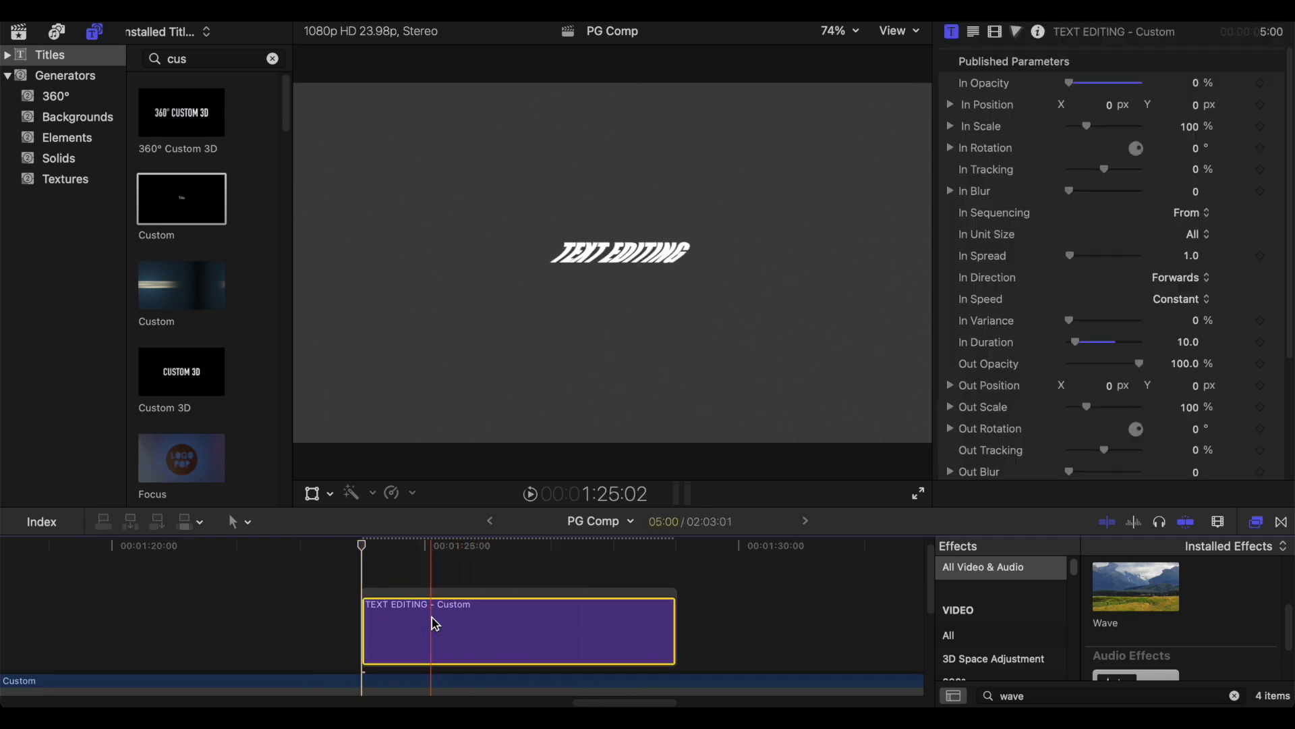
left_click(976, 32)
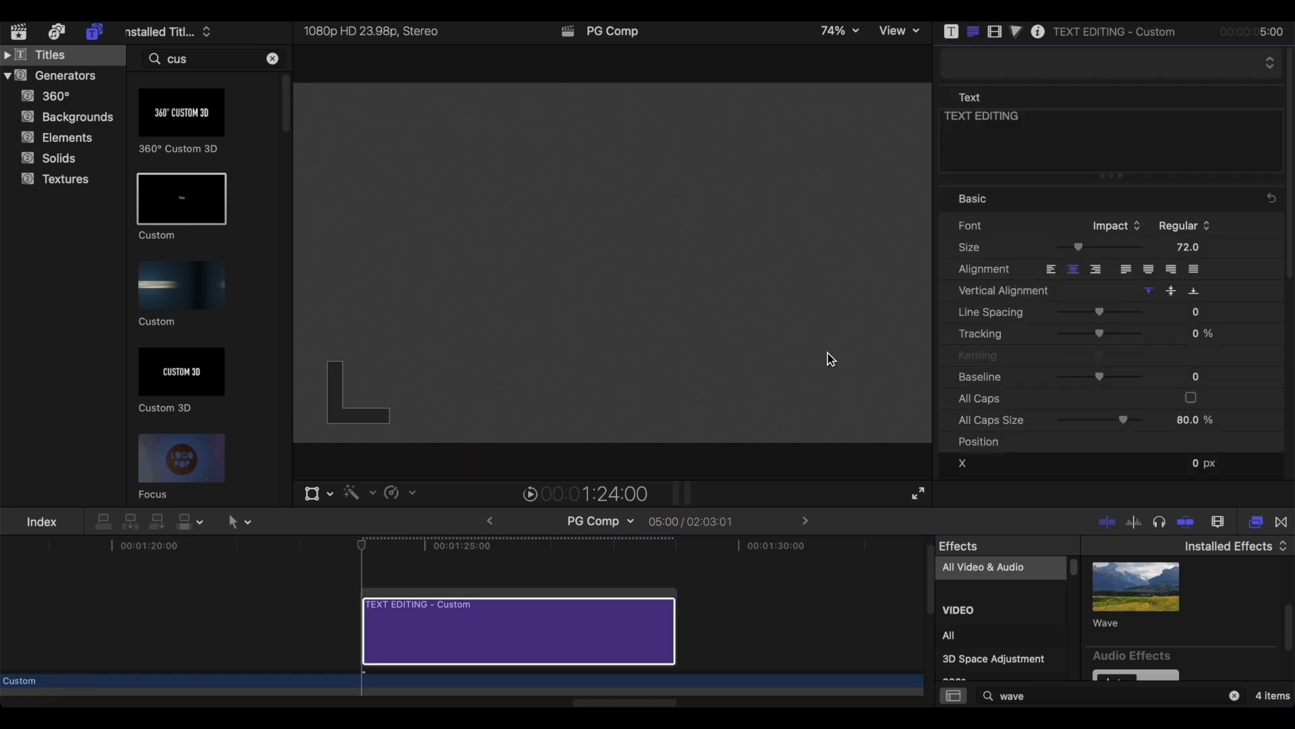
left_click(951, 32)
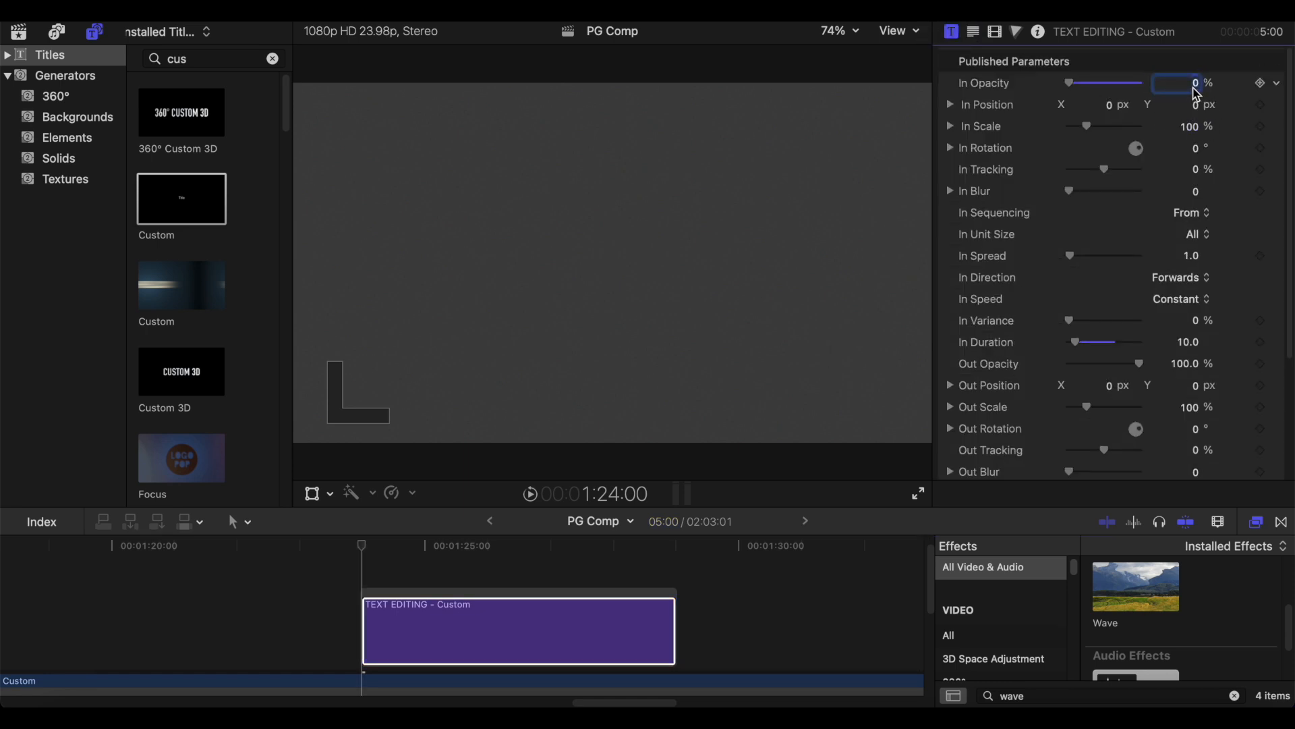
key("Return")
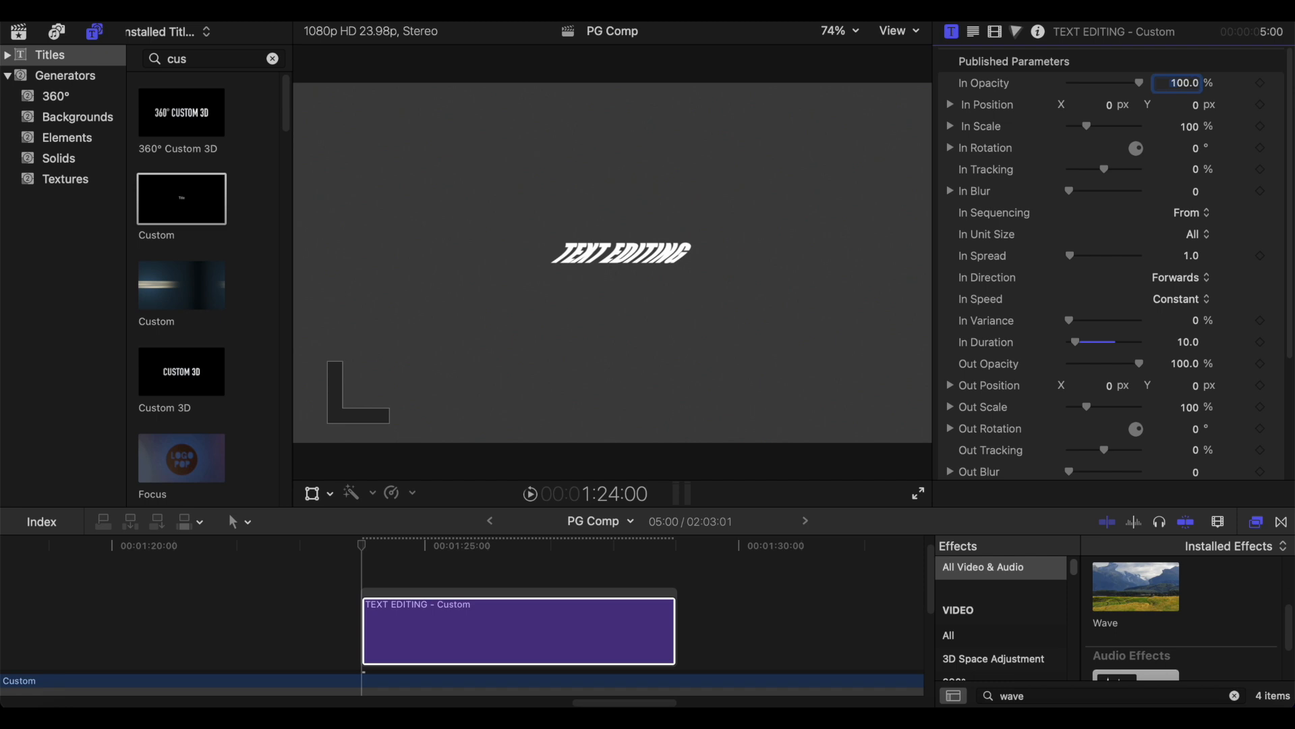
Step: Set the title's Wave effect to an Amount of about 43 and an Offset of 0
left_click(994, 33)
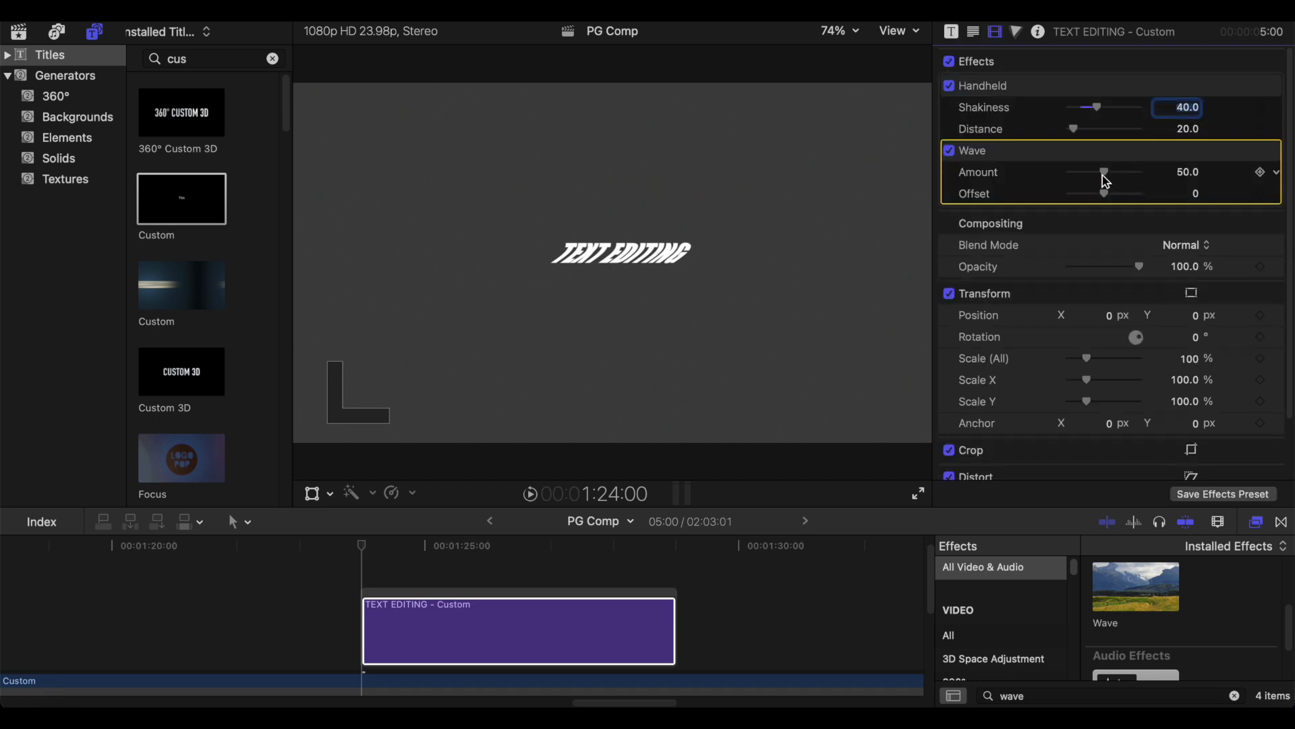
left_click_drag(1107, 176, 1093, 202)
left_click(1186, 201)
type("0")
key("Return")
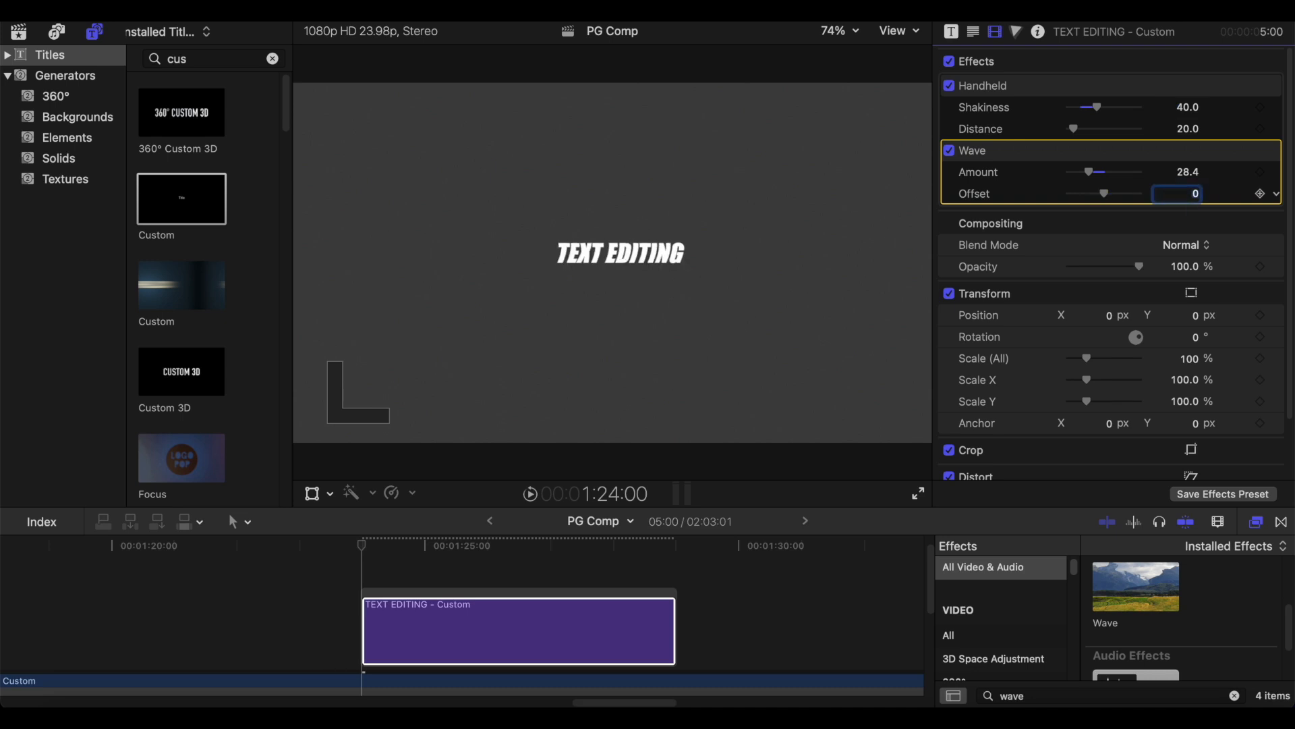
mouse_move(1091, 174)
left_mouse_down()
mouse_move(1052, 180)
mouse_move(1107, 183)
left_mouse_up()
left_click(593, 600)
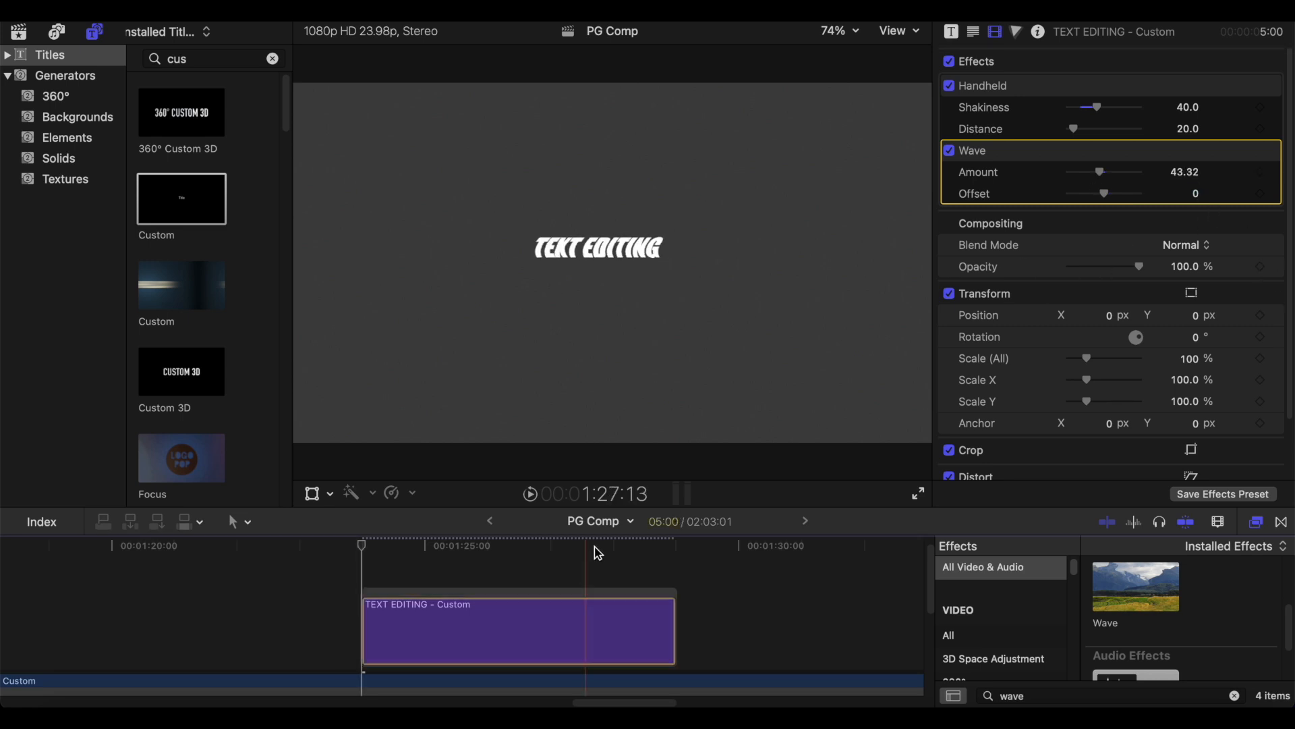
Step: Keyframe the Wave Amount at the title's start and at 0 at 1:25:03, and play back the animation
left_click(1262, 173)
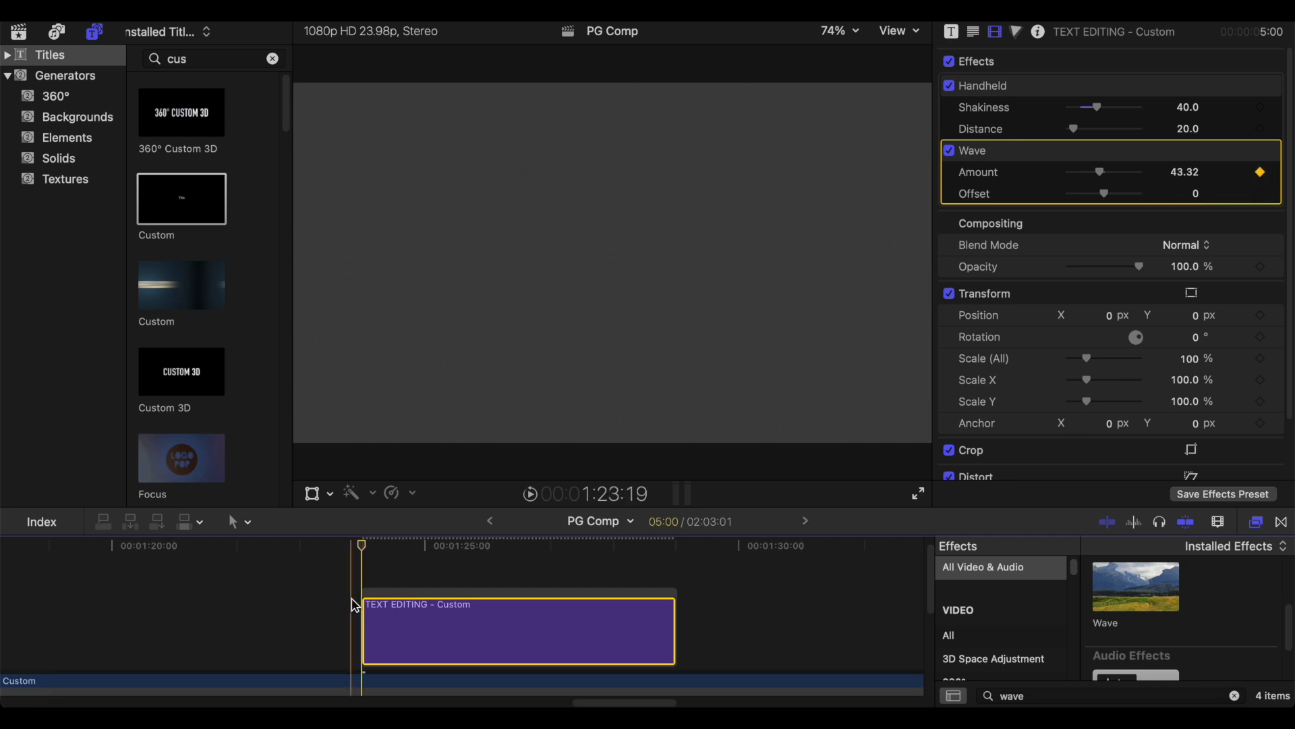
key("space")
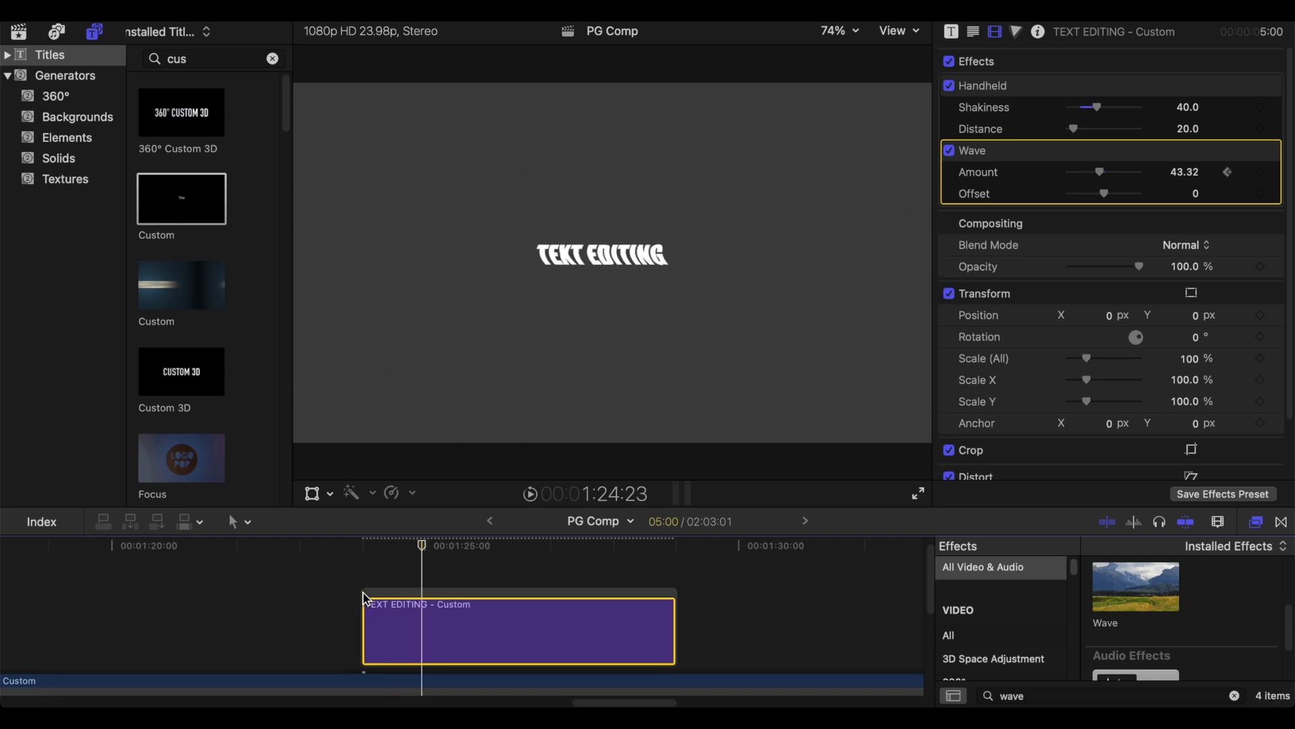
key("Right")
key("Right")
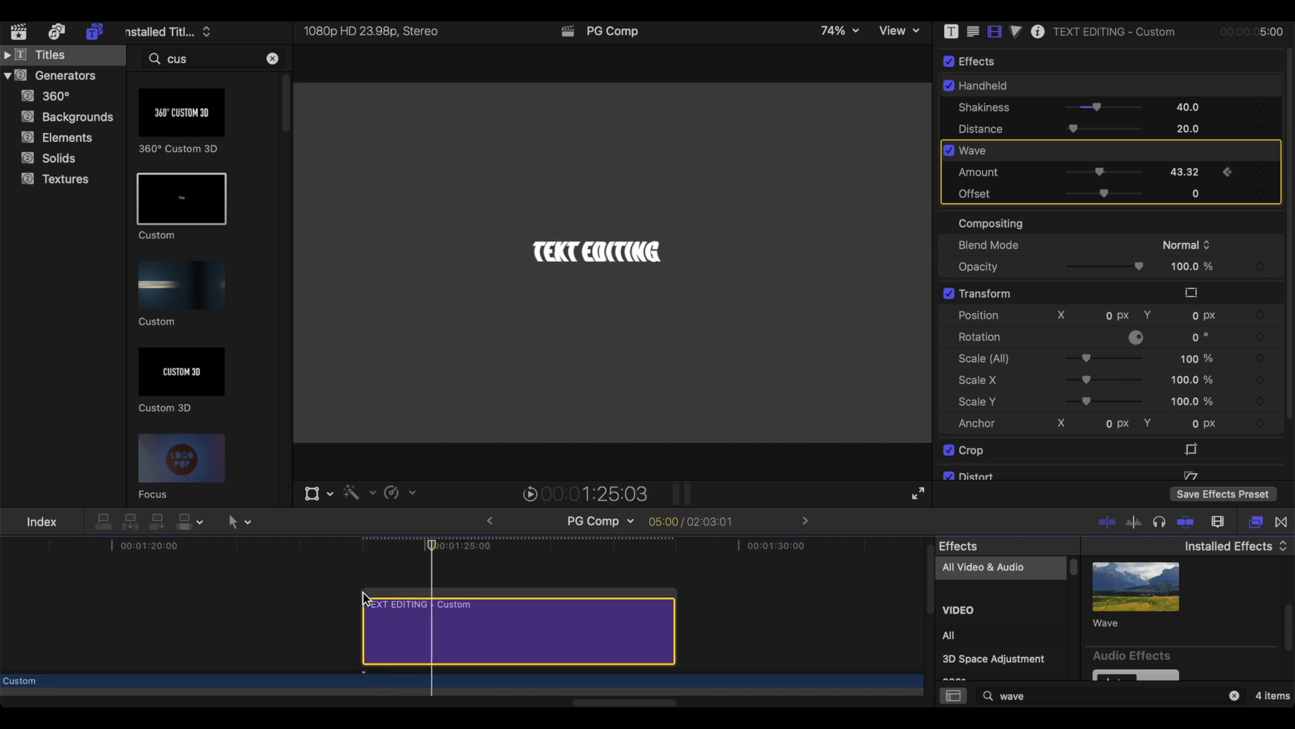
left_click_drag(1105, 177, 1054, 174)
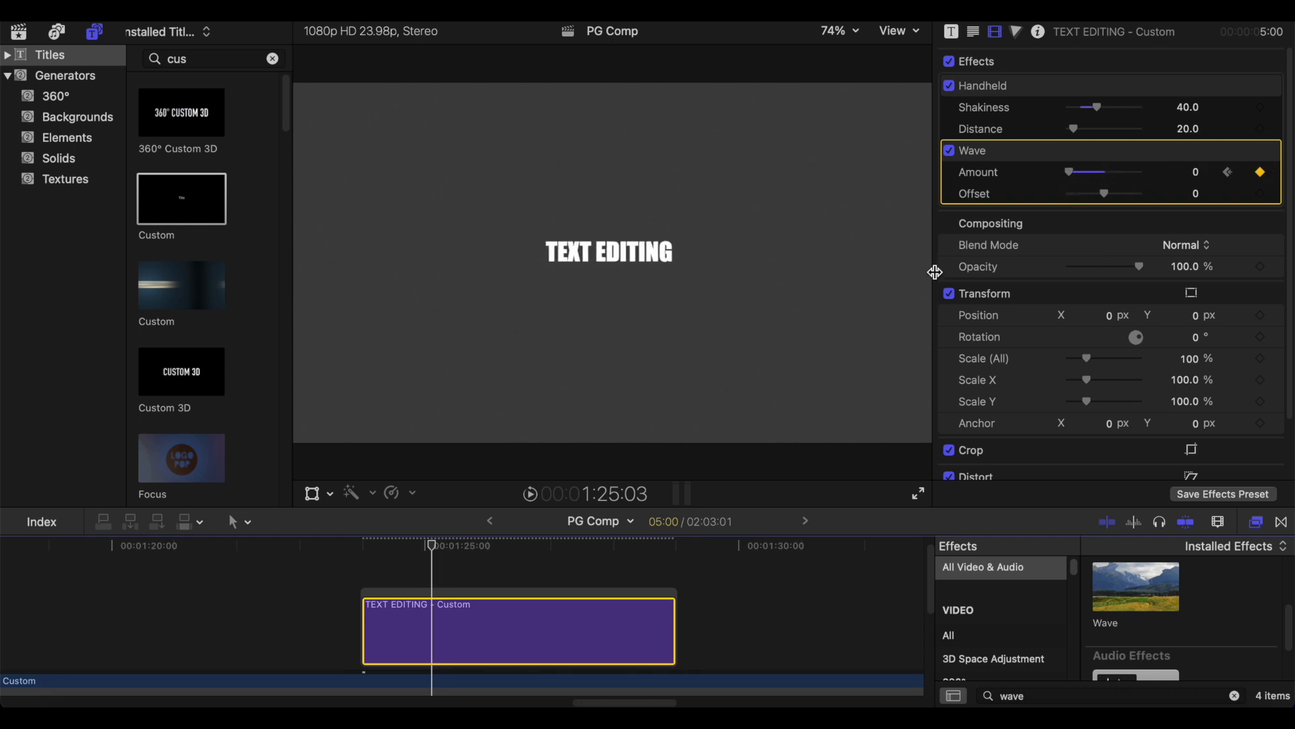
key("space")
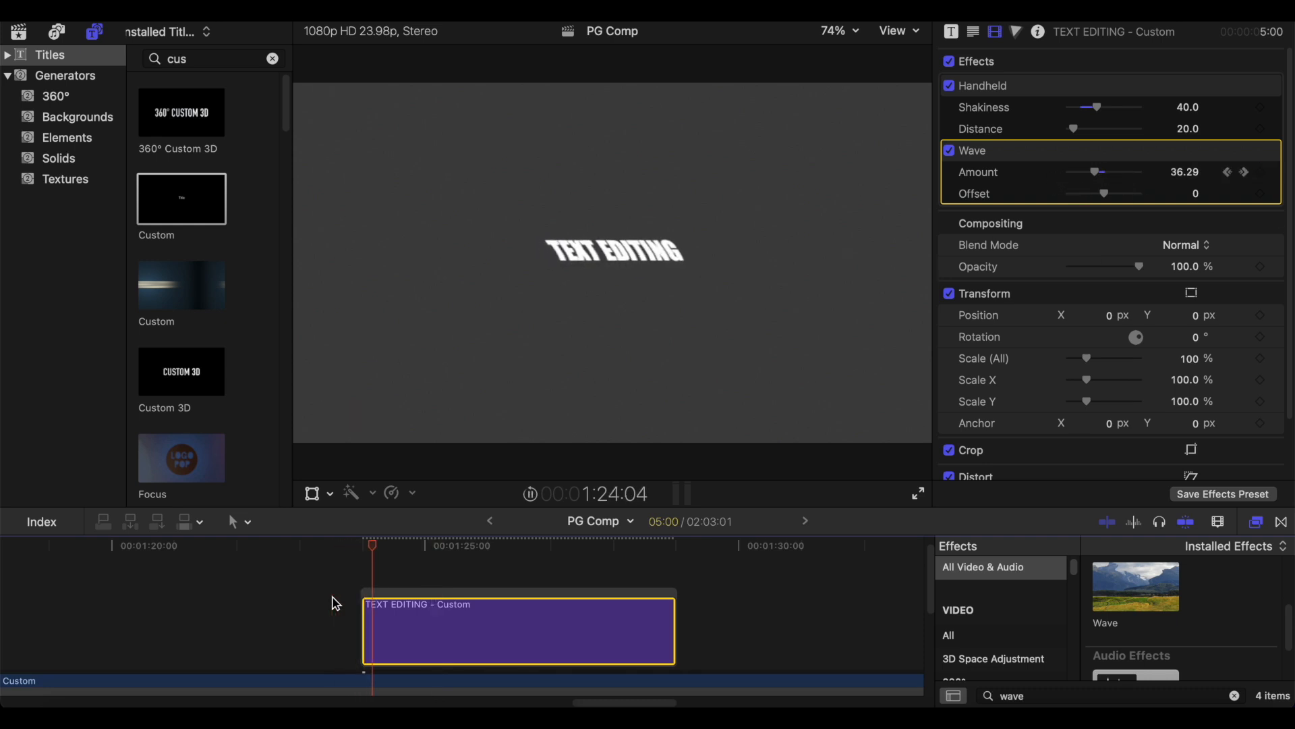
key("space")
Step: Disable the title's Handheld effect and play back the Wave animation on its own
left_click(948, 87)
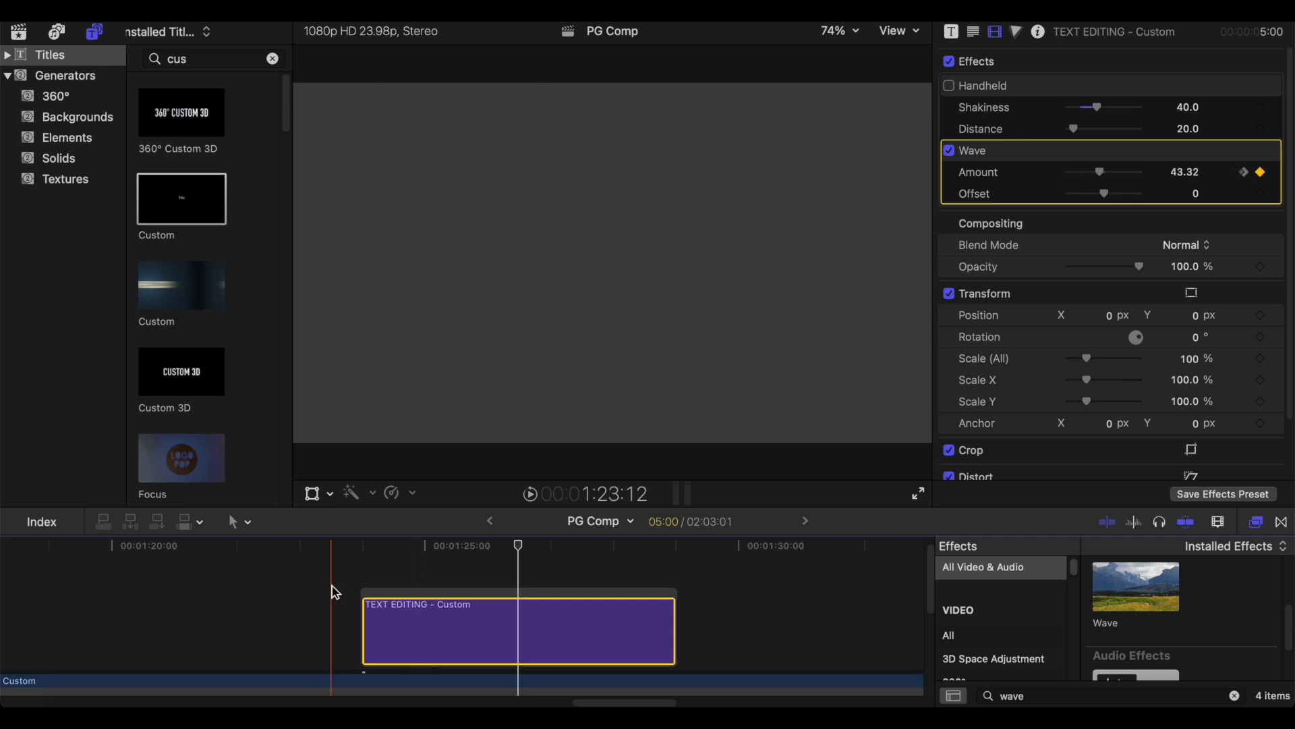
key("space")
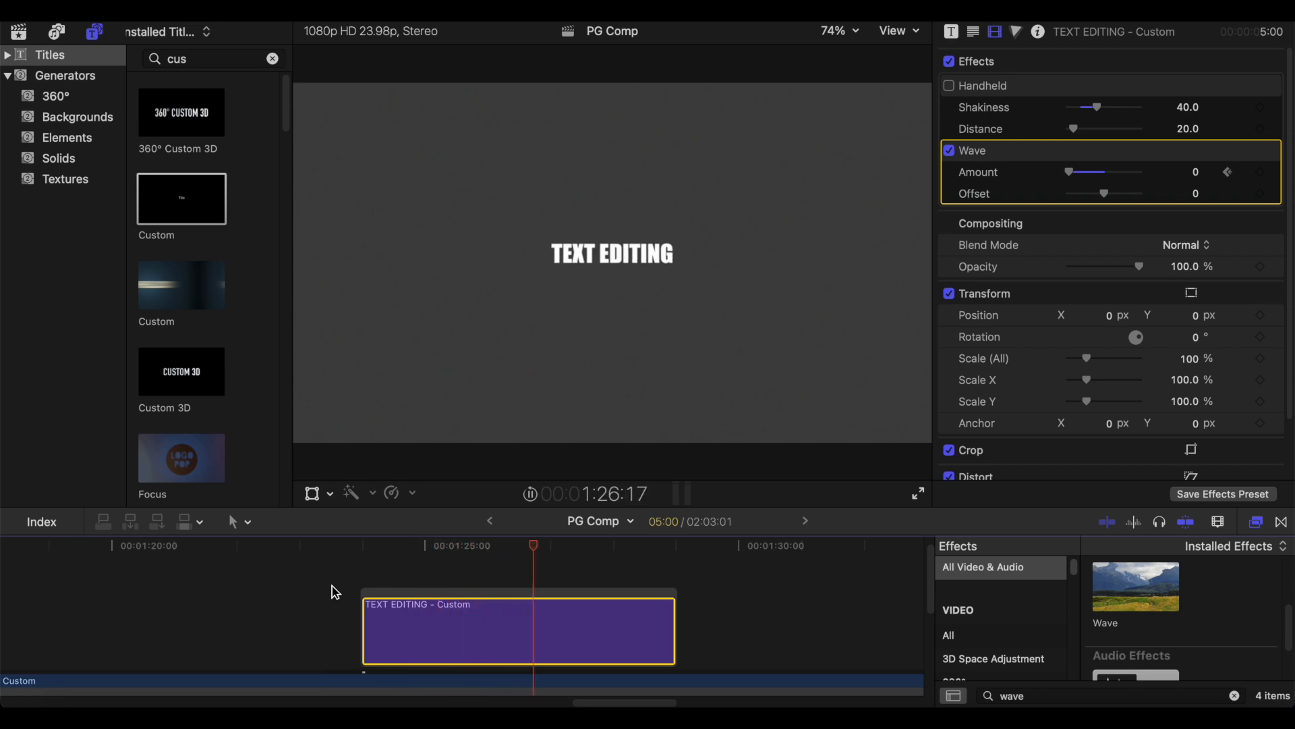
key("space")
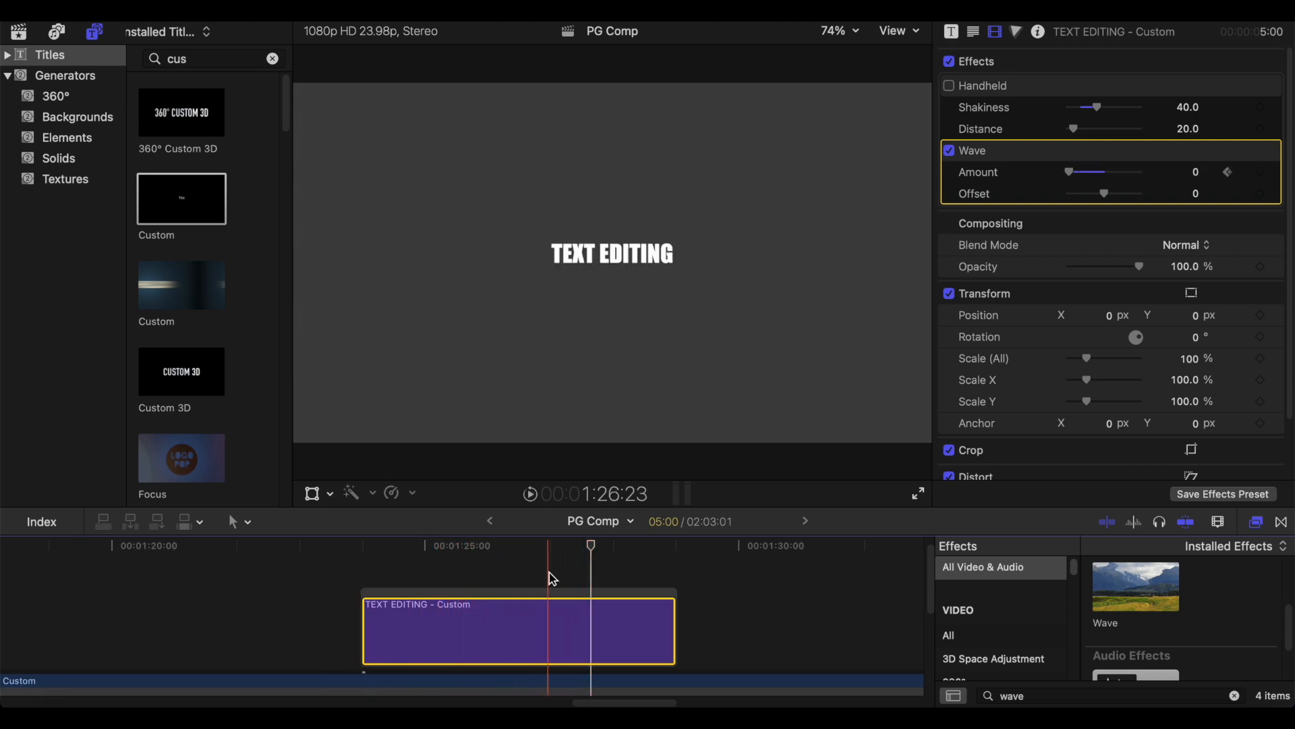